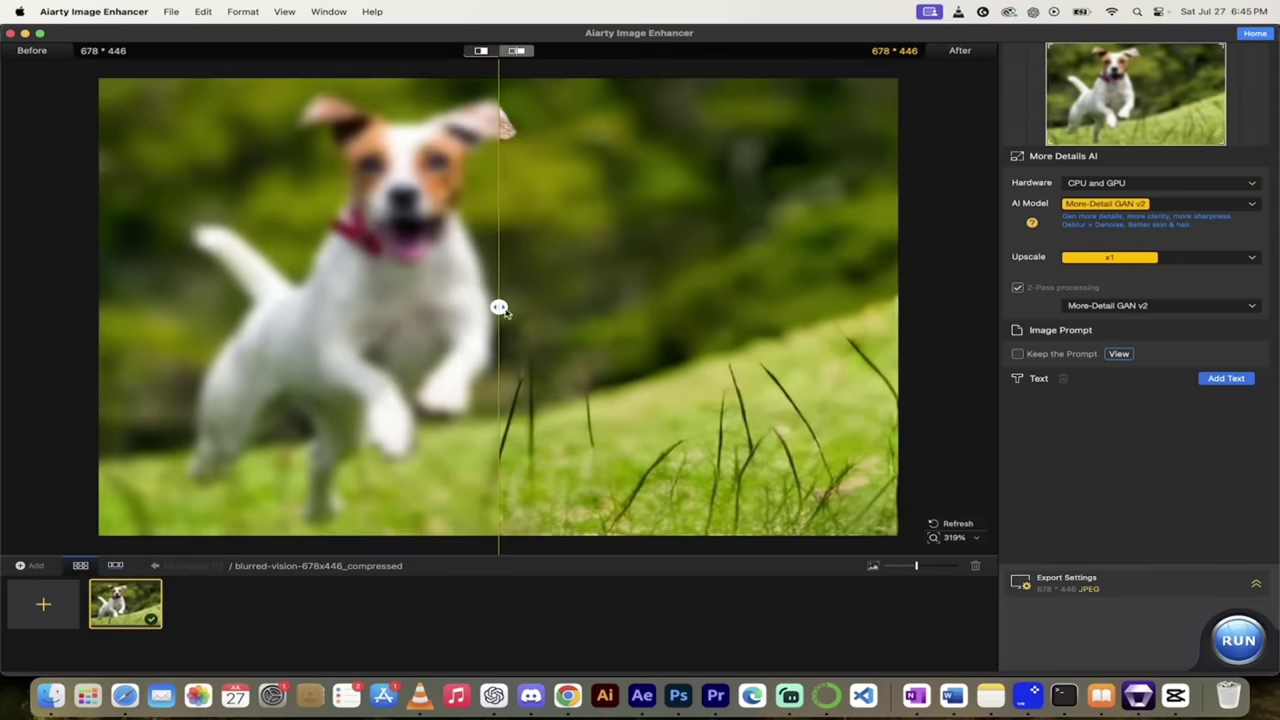
# Compare the original and enhanced demo images on aiarty.com with the split slider and side-by-side view.
pyautogui.moveTo(505, 312)
pyautogui.mouseDown()
pyautogui.moveTo(172, 310)
pyautogui.moveTo(514, 307)
pyautogui.mouseUp()
pyautogui.scroll(3, 453, 338)
pyautogui.scroll(-3, 453, 338)
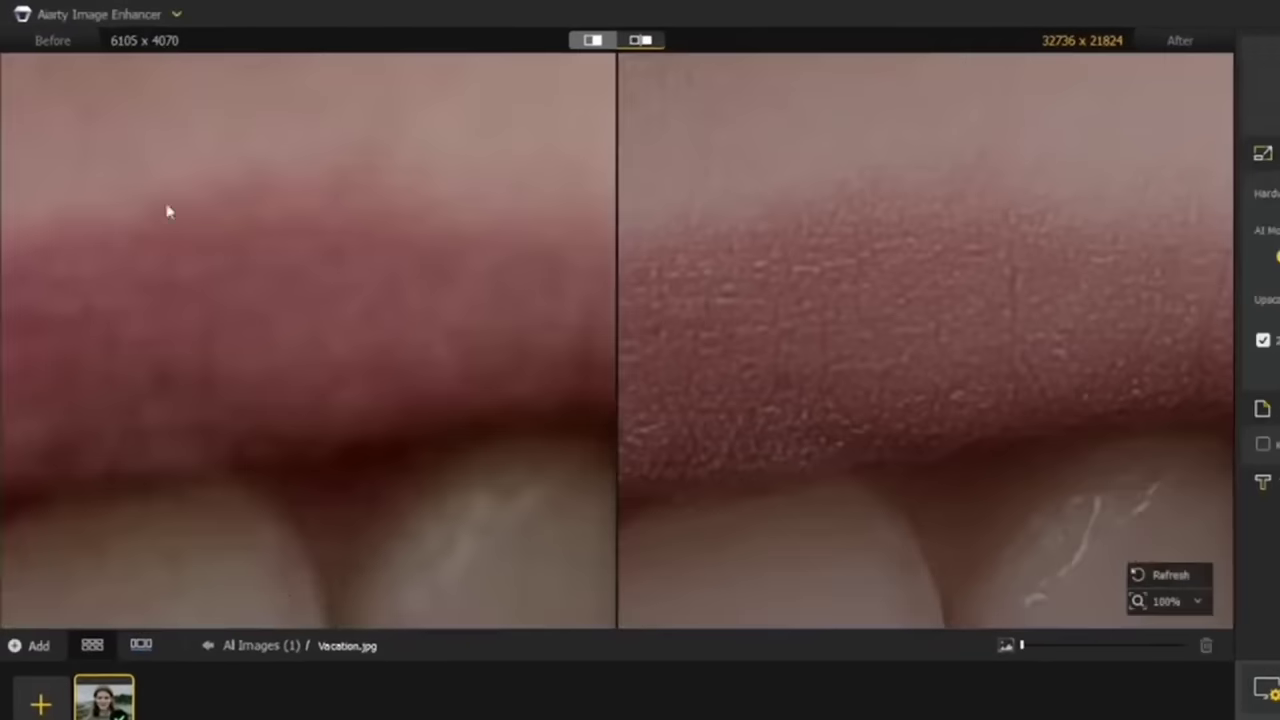
pyautogui.scroll(-6, 857, 471)
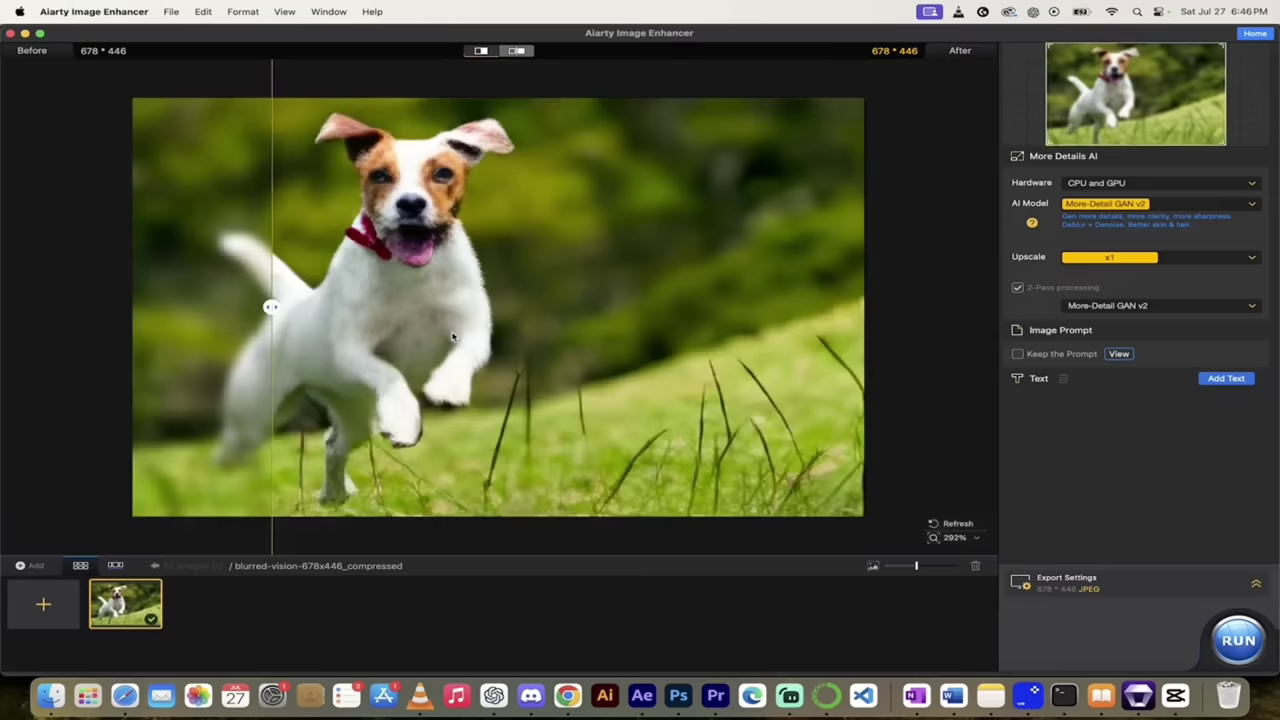
pyautogui.moveTo(271, 307); pyautogui.dragTo(514, 328)
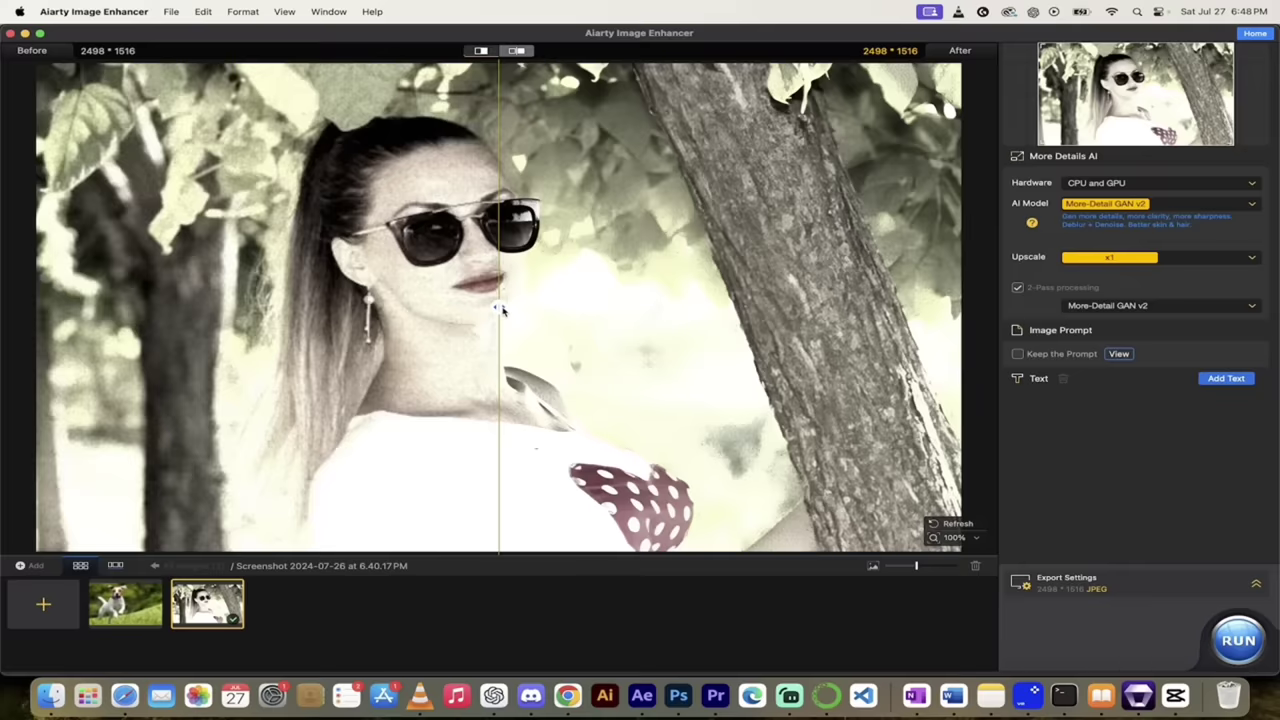
pyautogui.click(516, 50)
pyautogui.scroll(3, 201, 242)
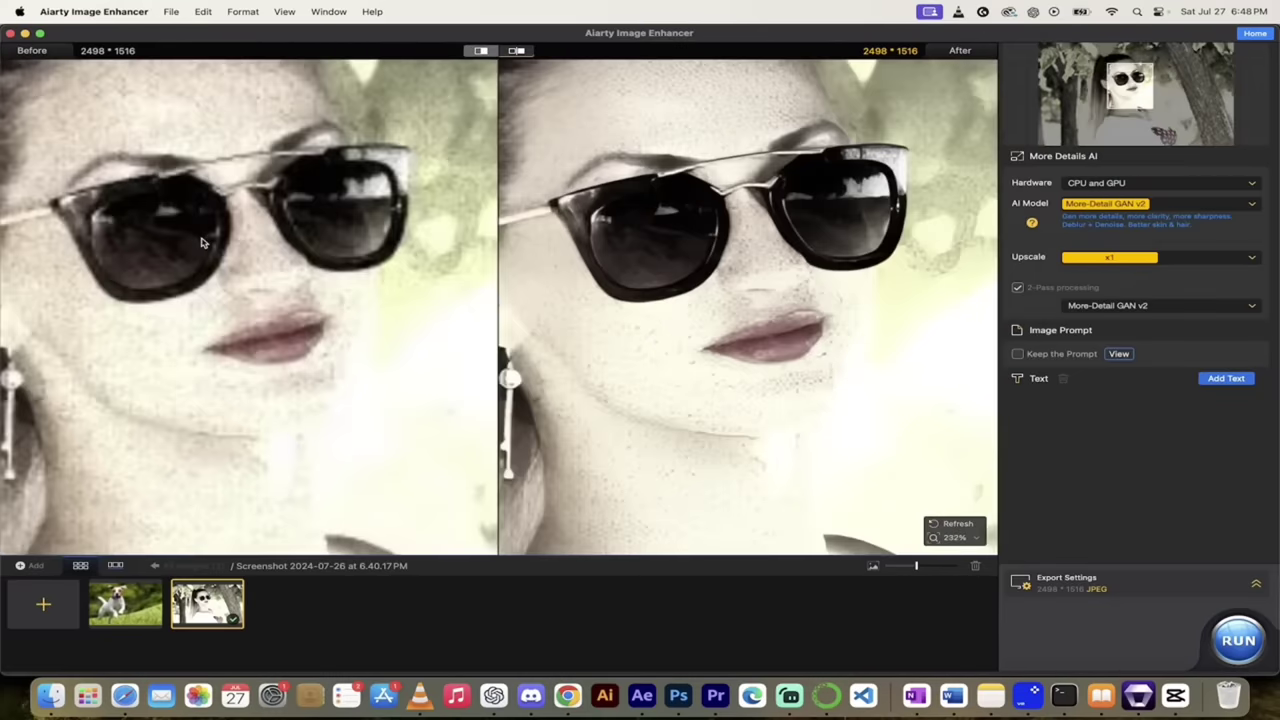
pyautogui.scroll(-5, 201, 242)
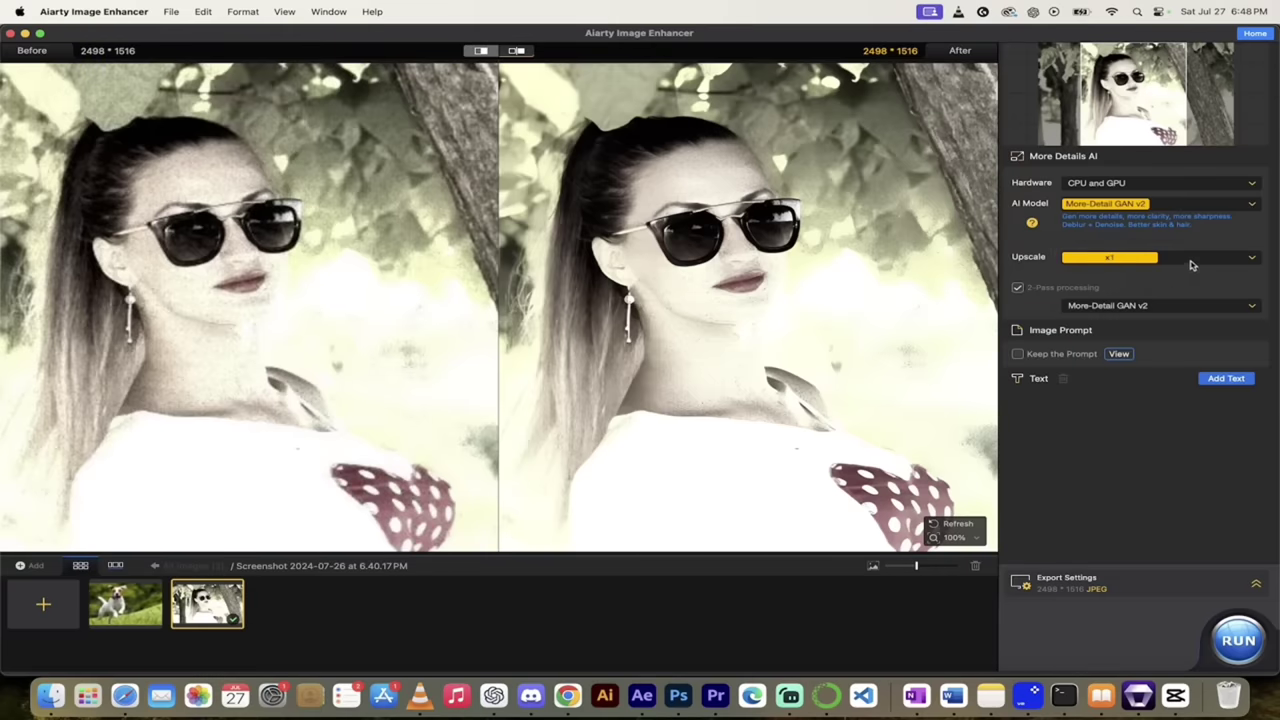
# Browse the AI model list and download the Aiarty free trial .dmg installer.
pyautogui.click(1190, 206)
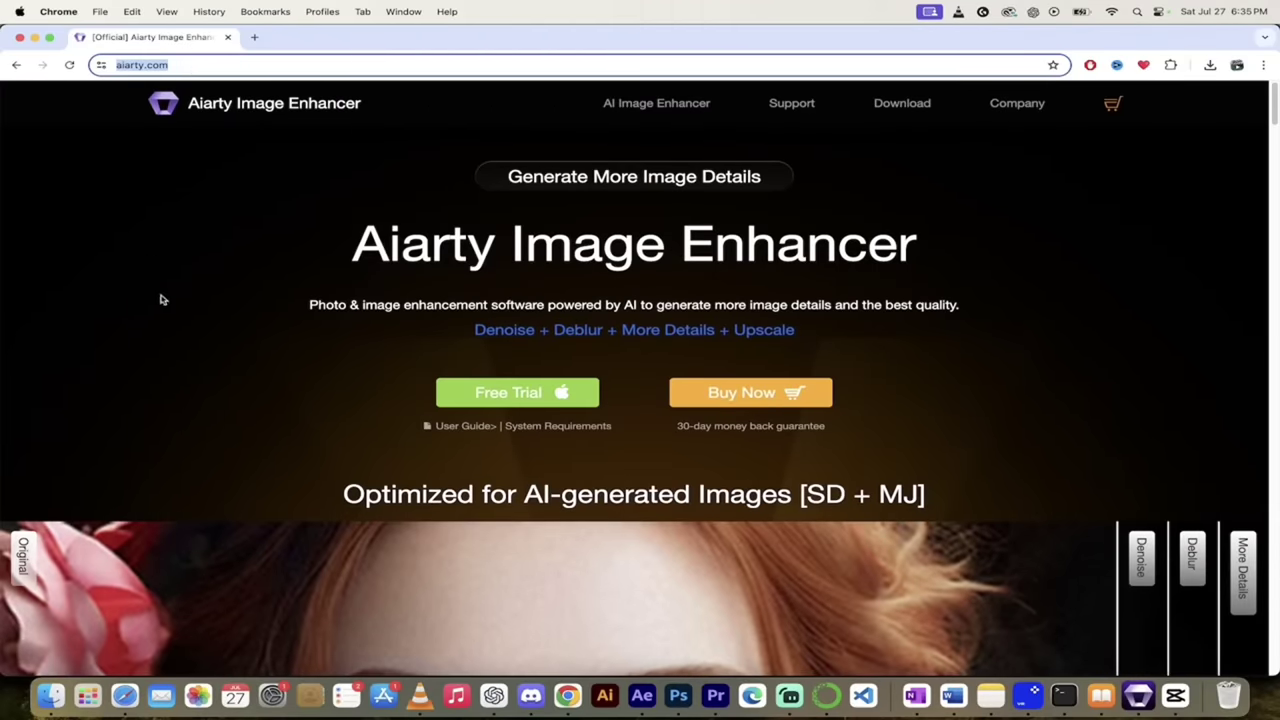
pyautogui.scroll(-2, 160, 298)
pyautogui.scroll(2, 163, 299)
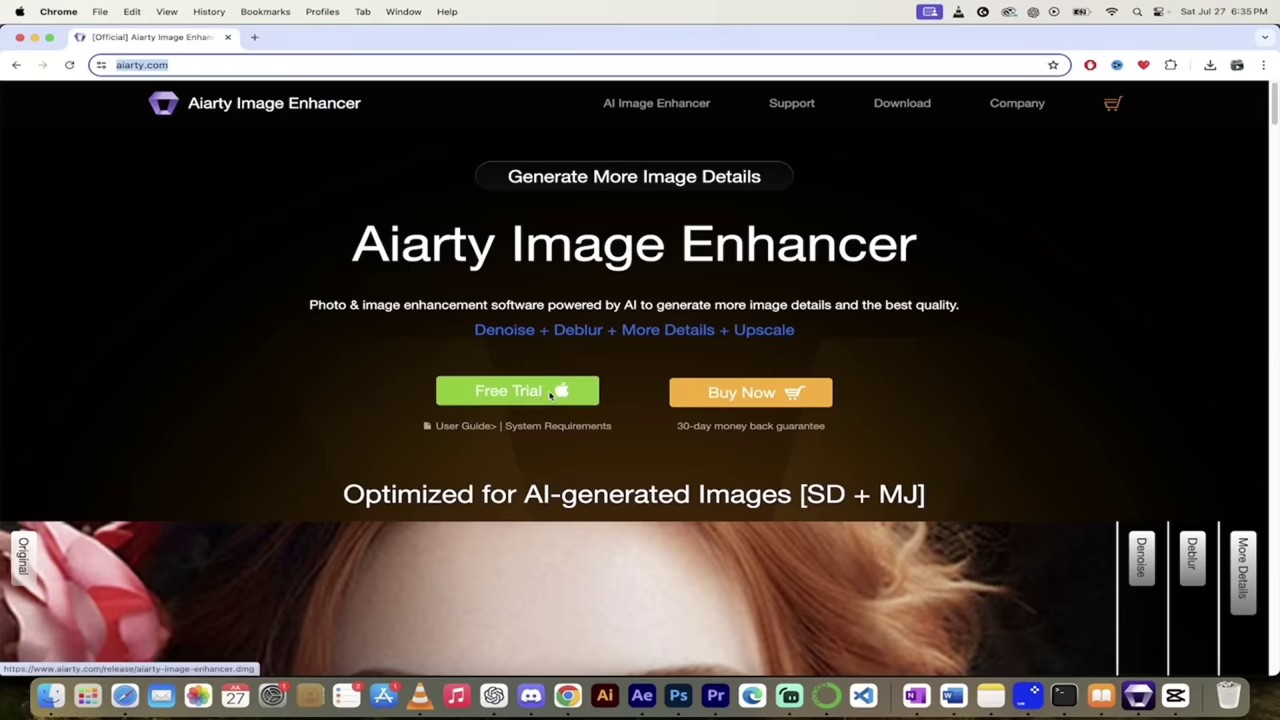
pyautogui.click(550, 396)
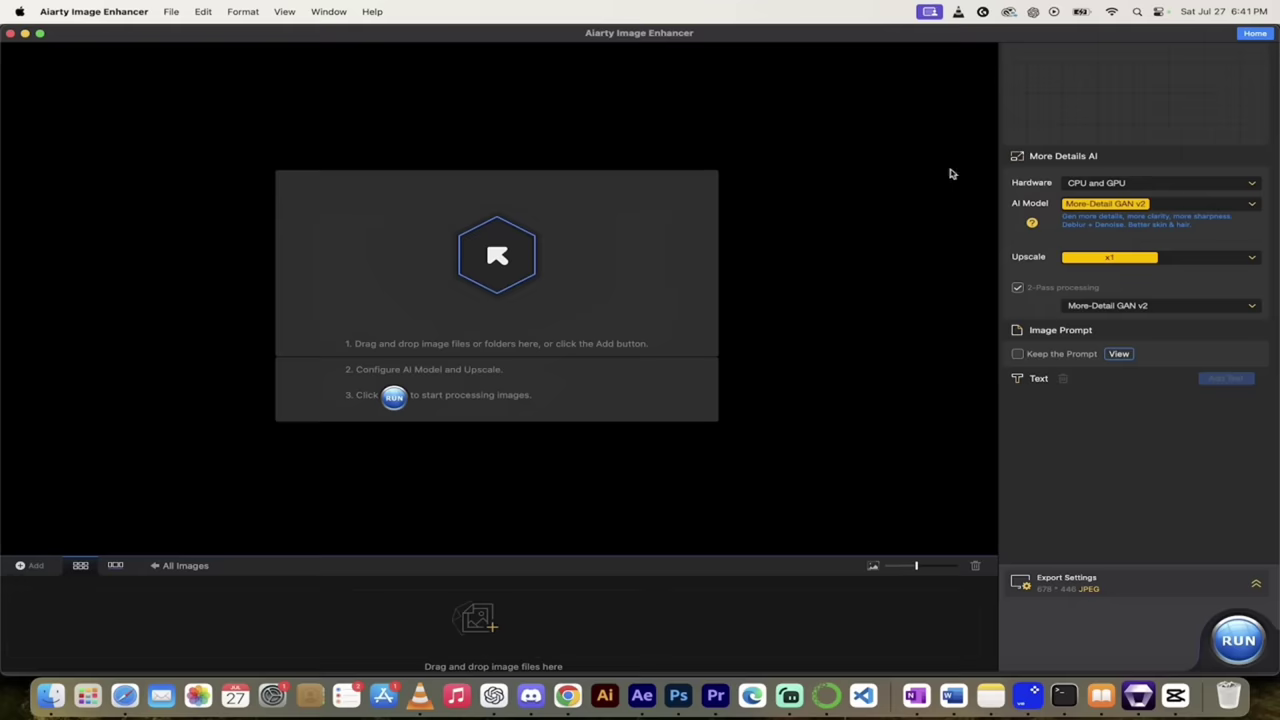
# Set Hardware to CPU and GPU and keep More-Detail GAN v2 as the AI model.
pyautogui.click(1124, 183)
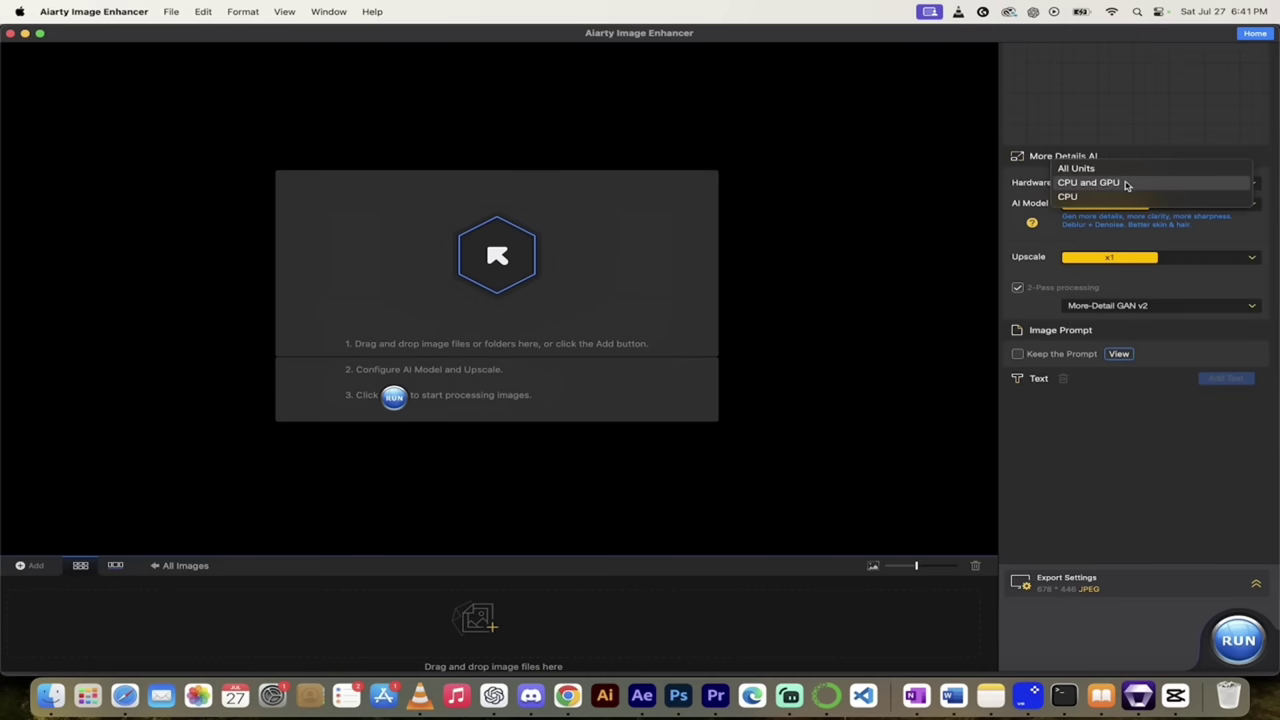
pyautogui.click(1125, 184)
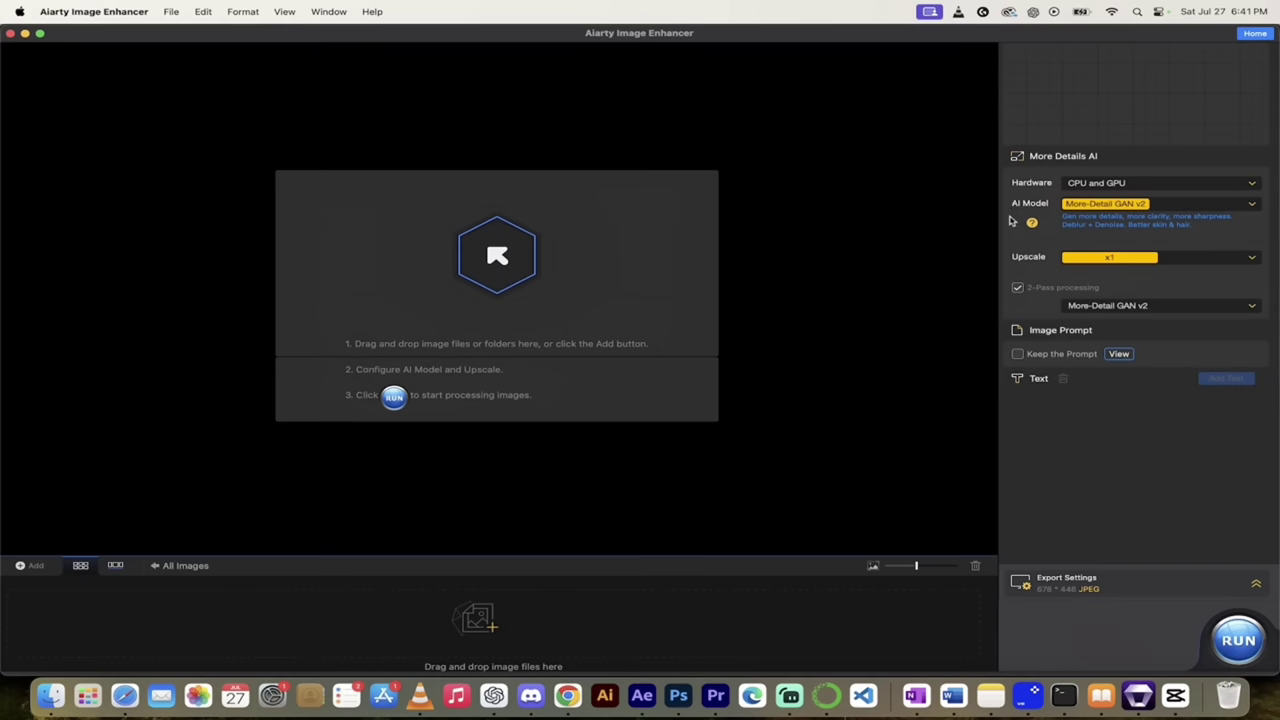
pyautogui.click(1204, 205)
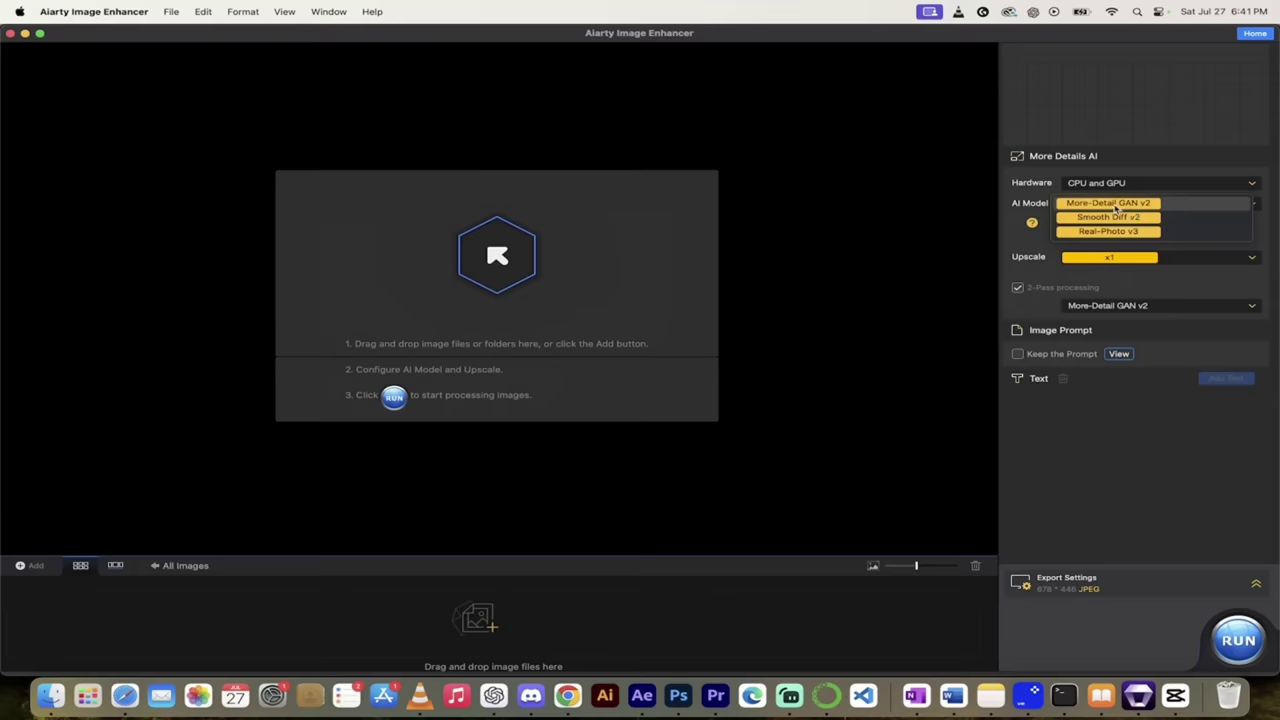
pyautogui.click(1014, 222)
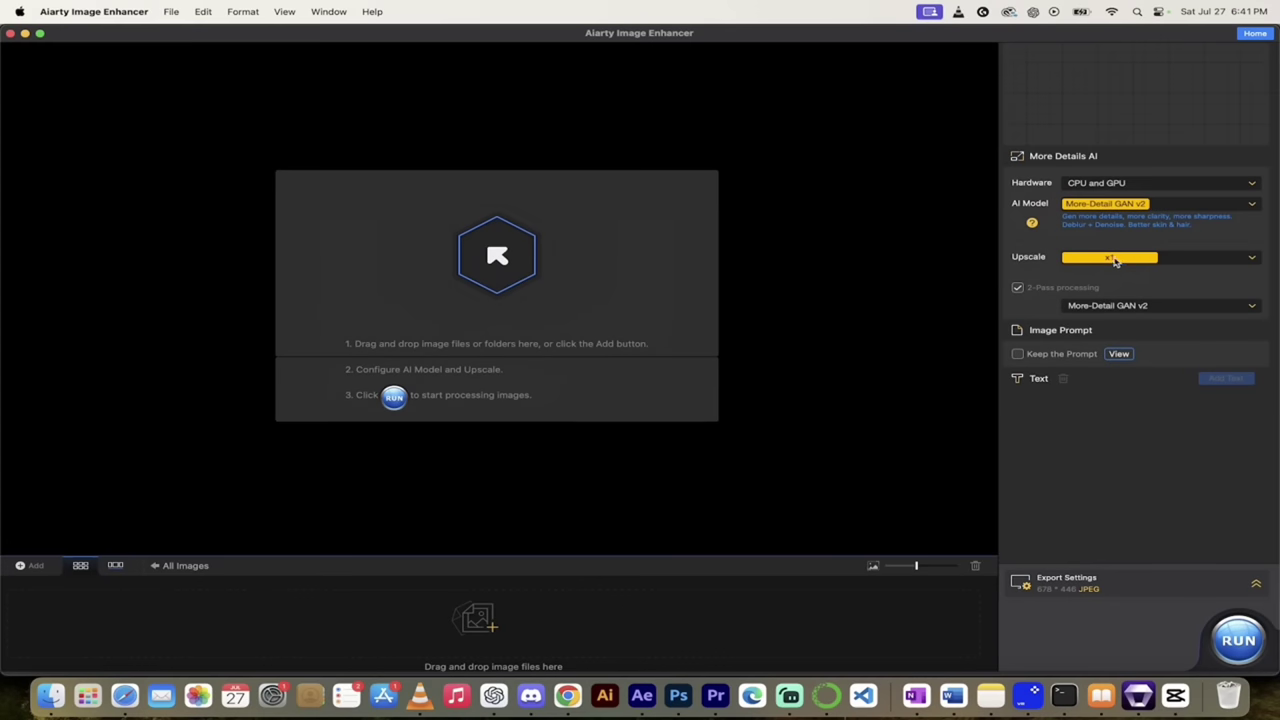
pyautogui.click(1205, 259)
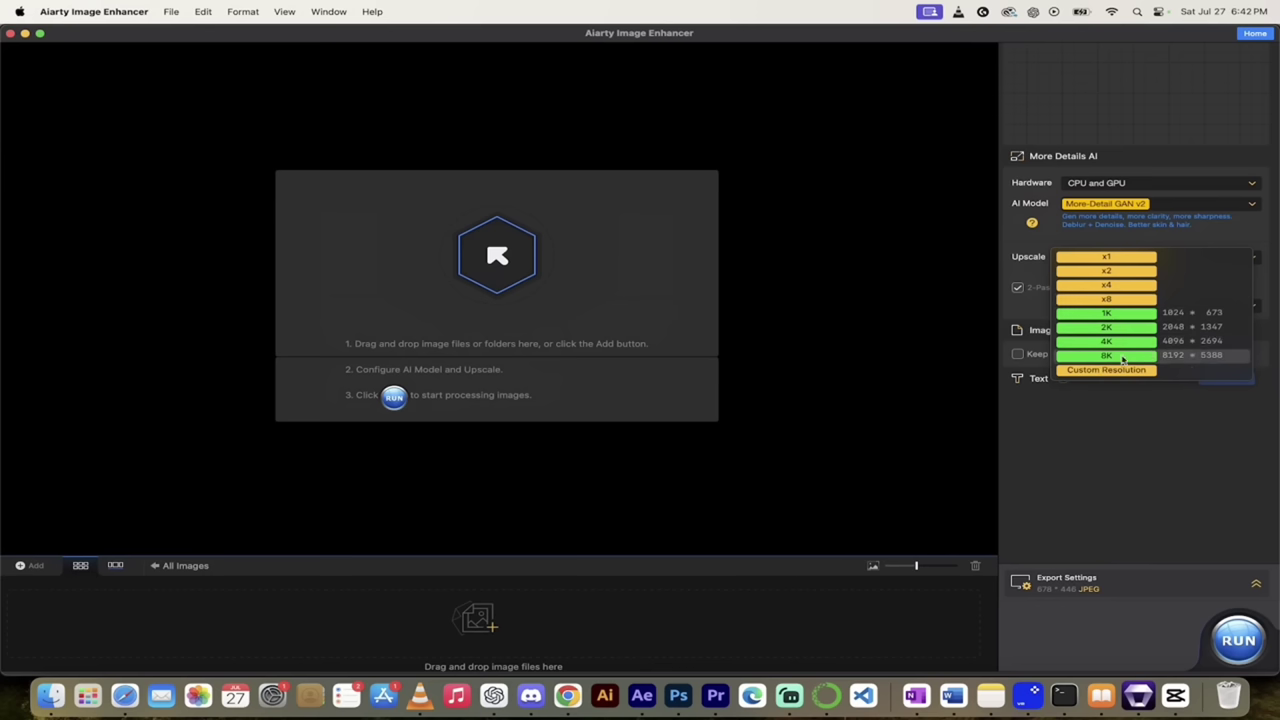
pyautogui.click(952, 275)
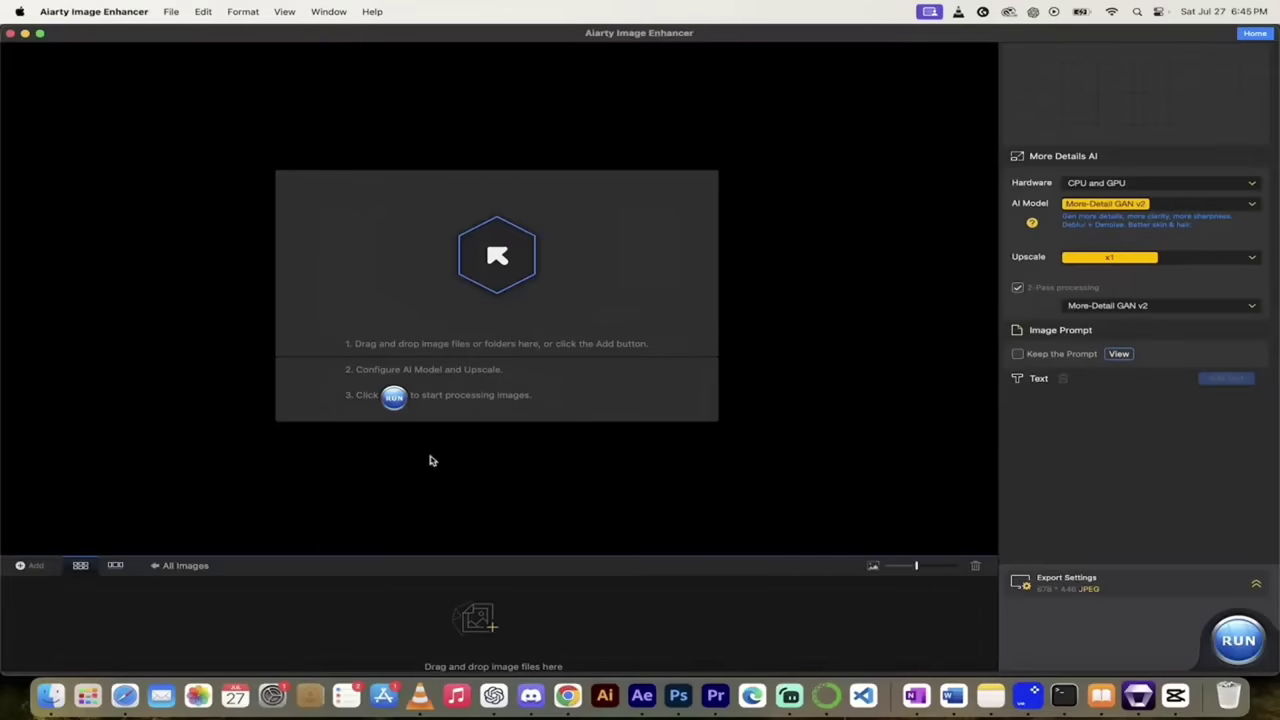
pyautogui.click(50, 695)
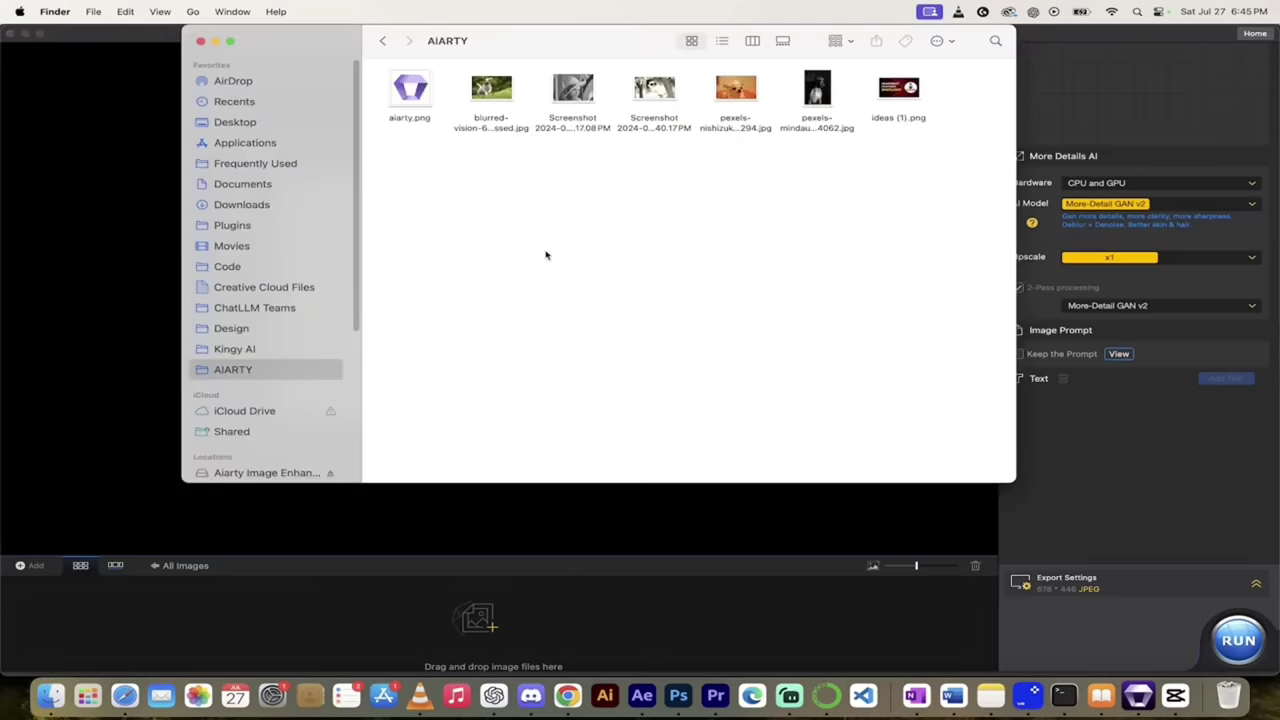
pyautogui.click(497, 129)
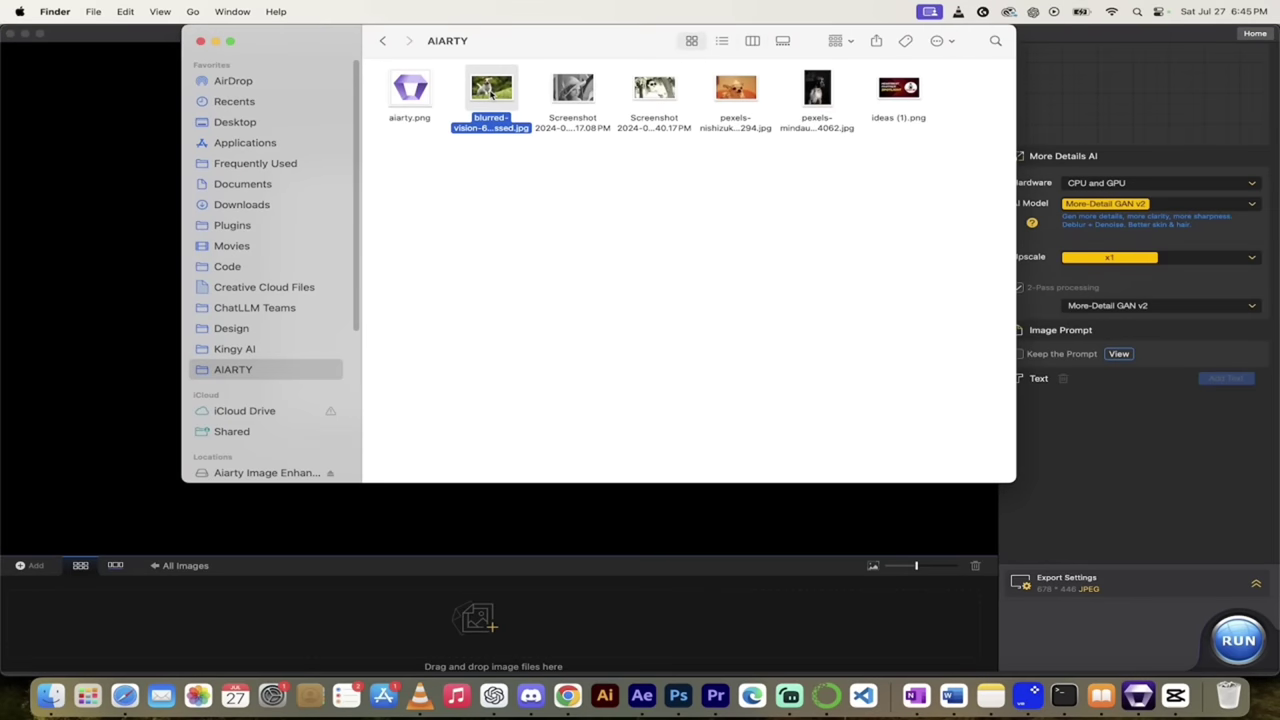
pyautogui.moveTo(495, 95); pyautogui.dragTo(505, 308)
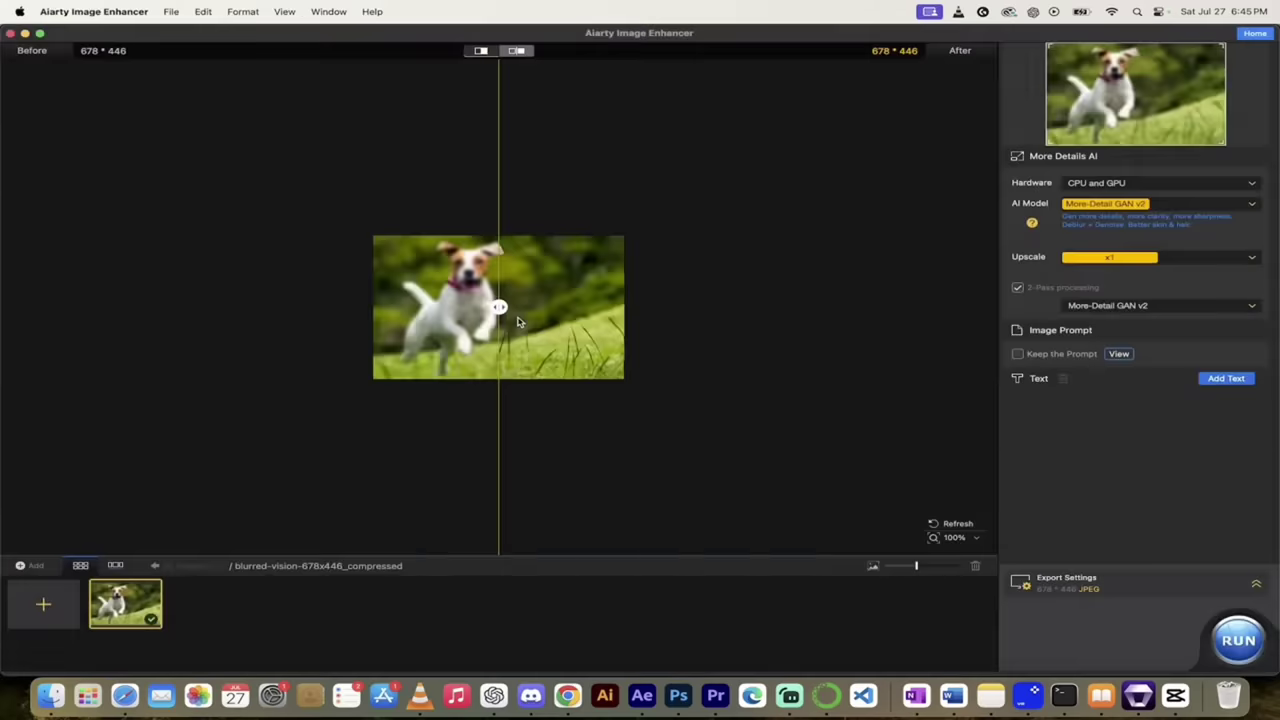
pyautogui.scroll(3, 518, 321)
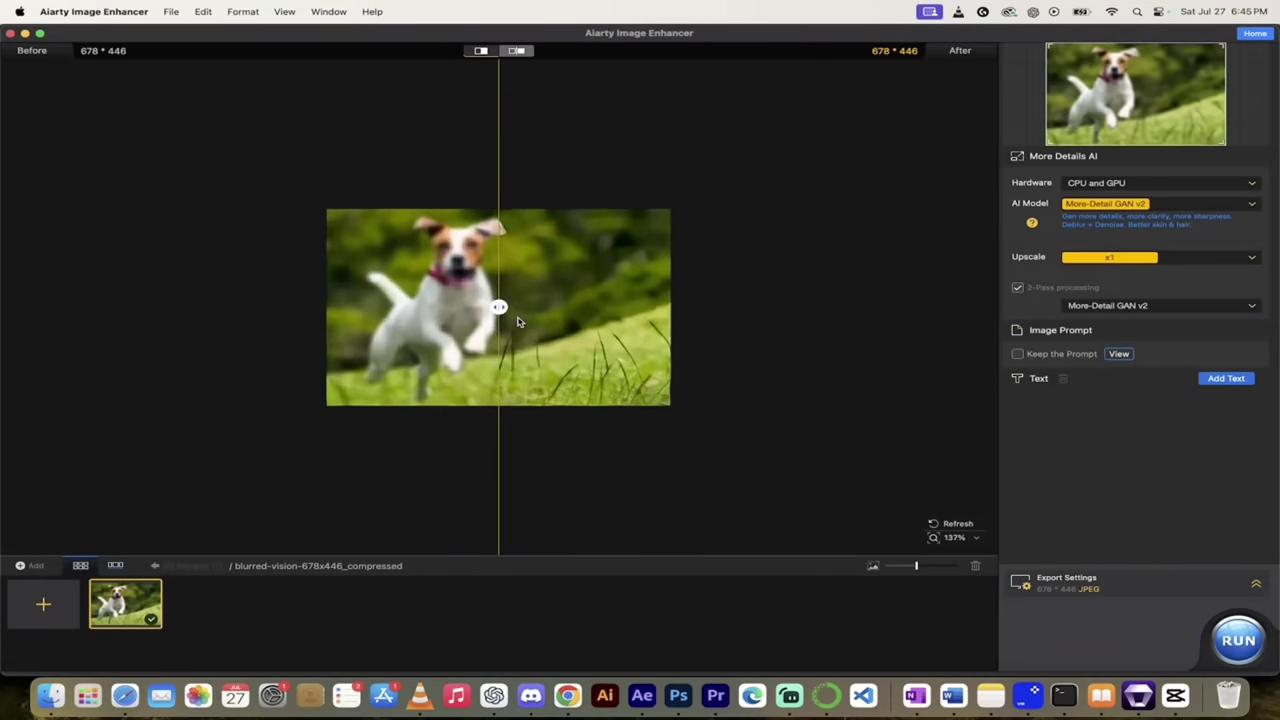
pyautogui.scroll(5, 518, 321)
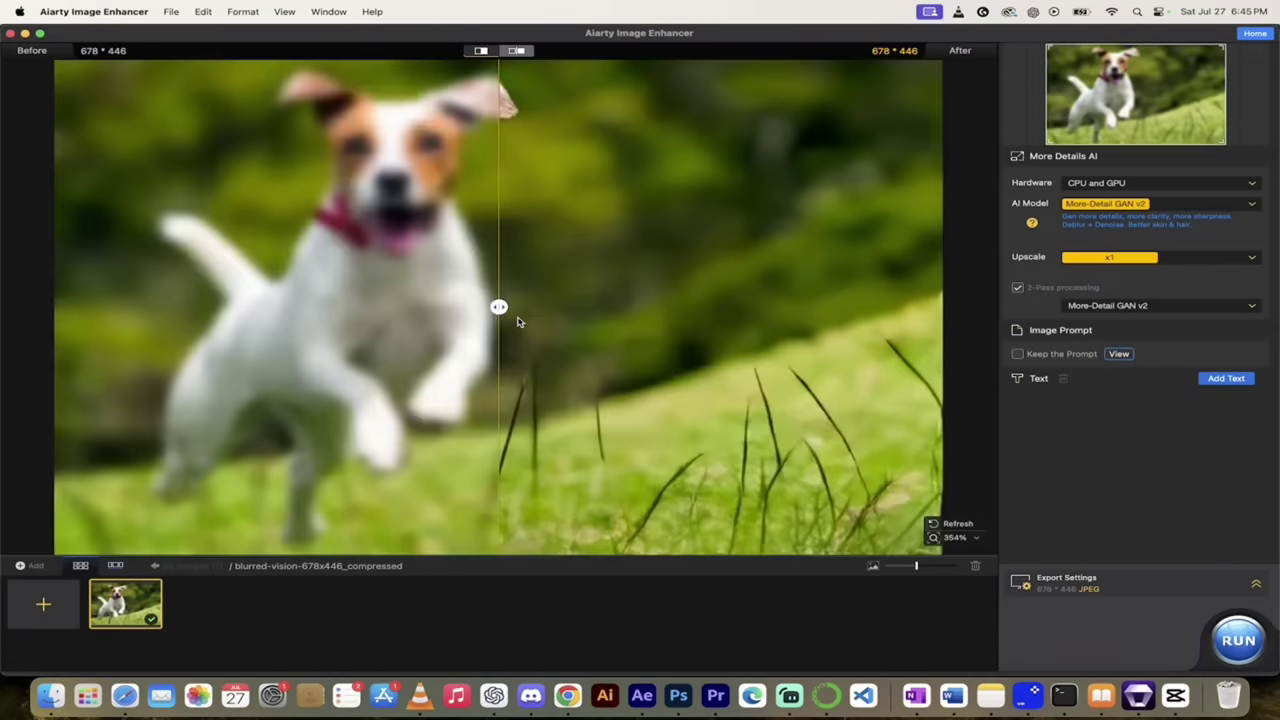
pyautogui.scroll(-1, 518, 321)
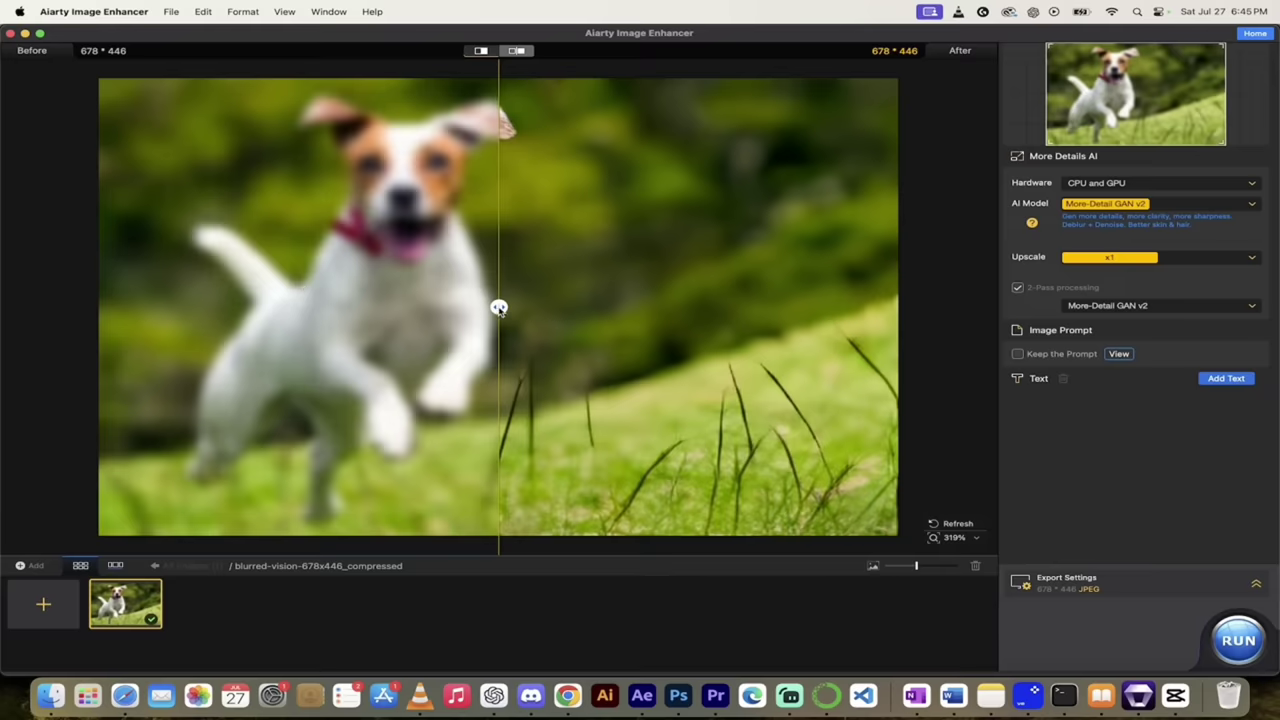
# Sweep the Before/After divider across the dog photo at 292% to compare blurry and sharpened.
pyautogui.moveTo(498, 308); pyautogui.dragTo(395, 336)
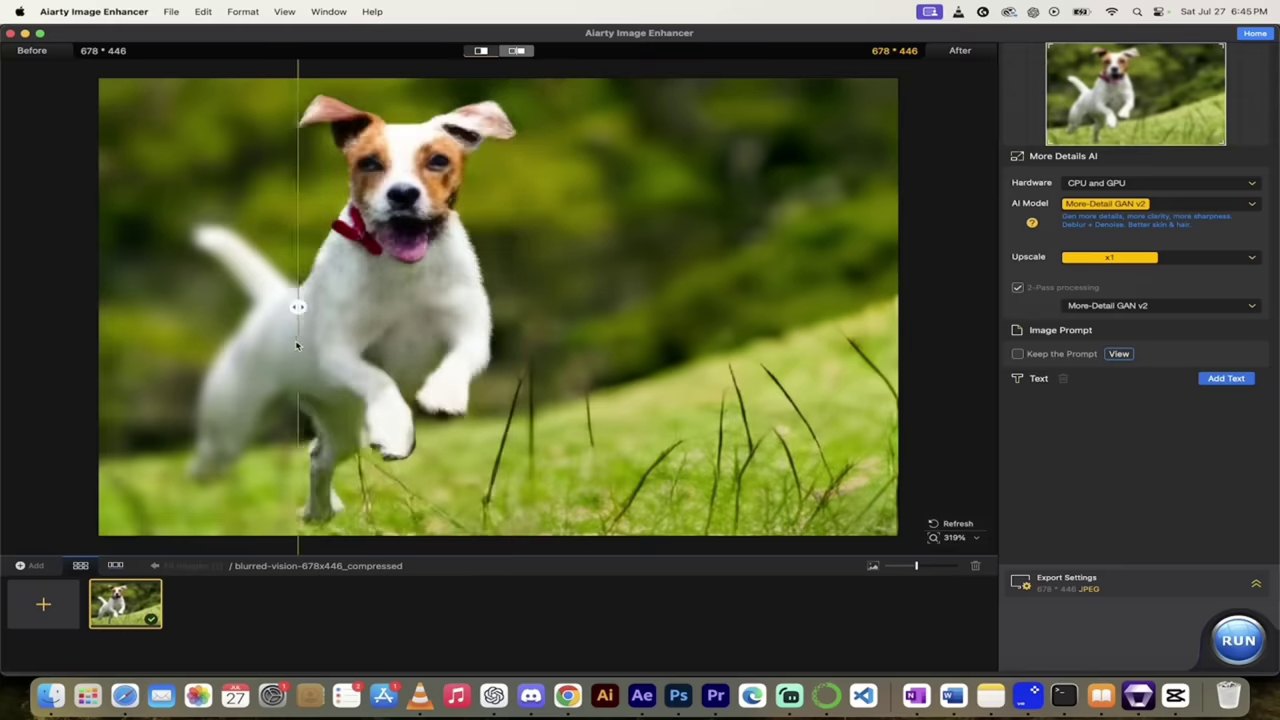
pyautogui.moveTo(296, 346)
pyautogui.mouseDown()
pyautogui.moveTo(170, 356)
pyautogui.moveTo(272, 347)
pyautogui.mouseUp()
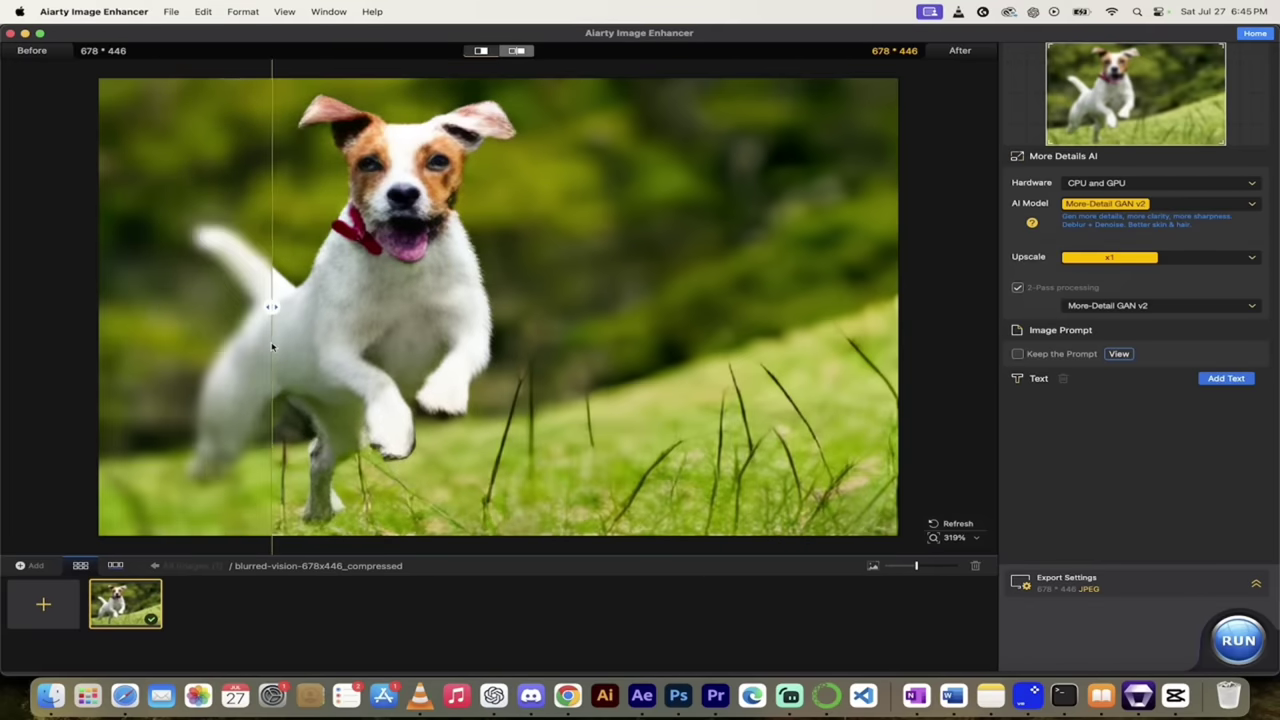
pyautogui.scroll(2, 453, 337)
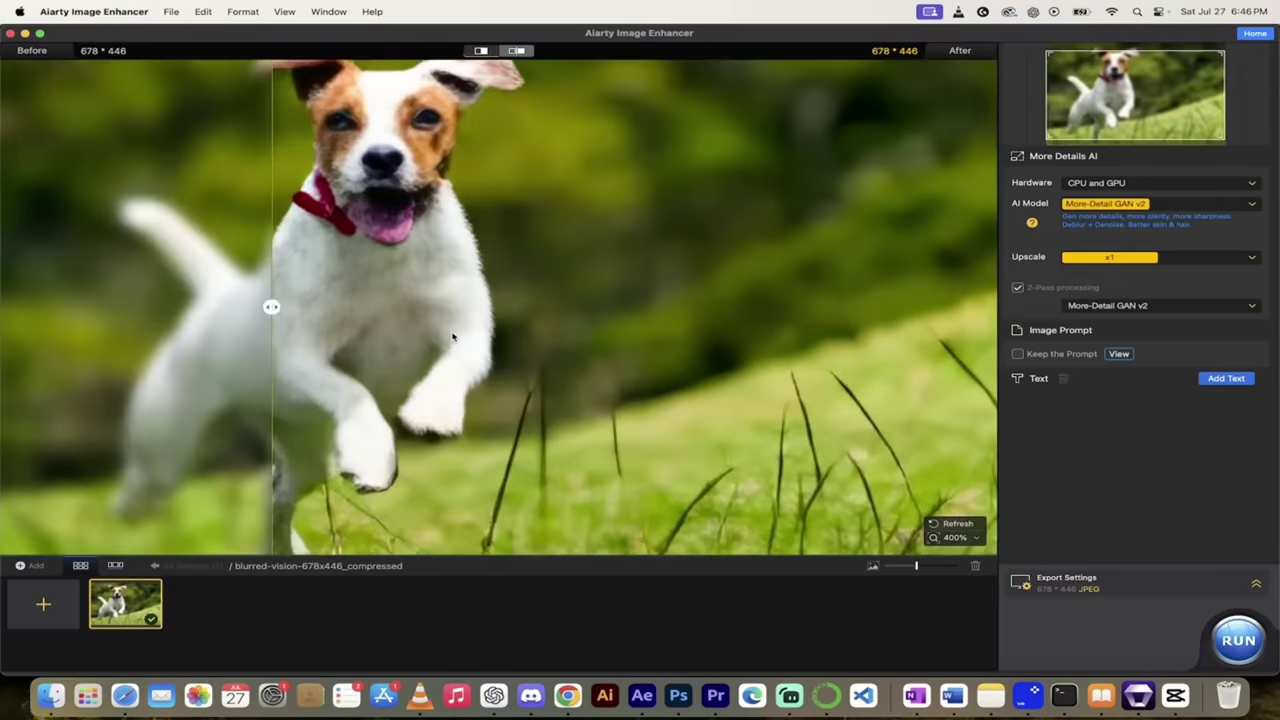
pyautogui.scroll(-3, 453, 337)
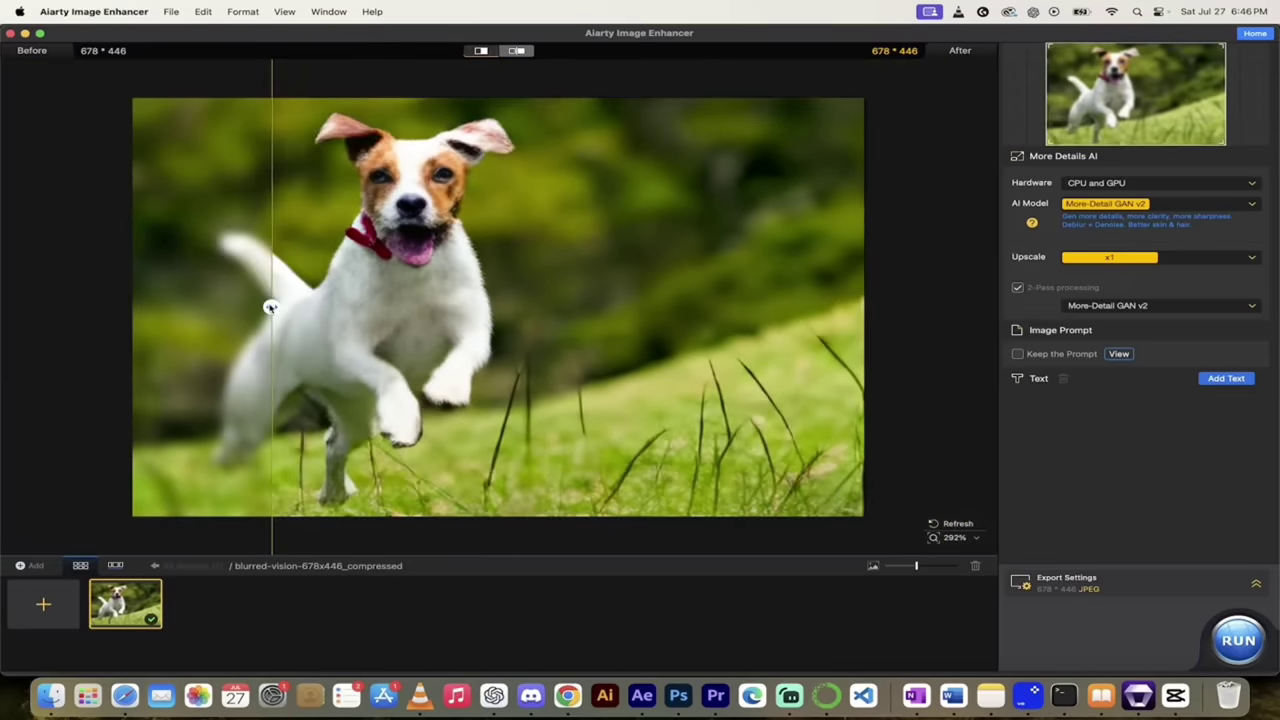
pyautogui.moveTo(271, 307); pyautogui.dragTo(513, 307)
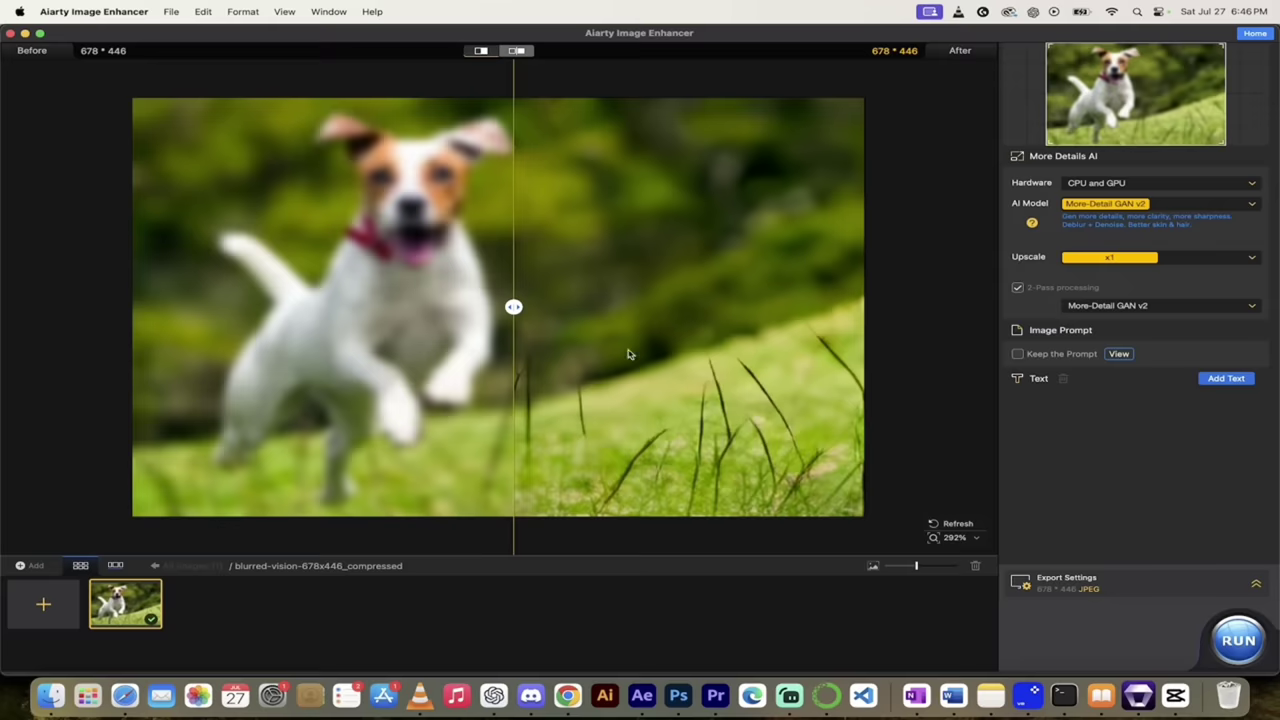
pyautogui.moveTo(514, 306); pyautogui.dragTo(205, 360)
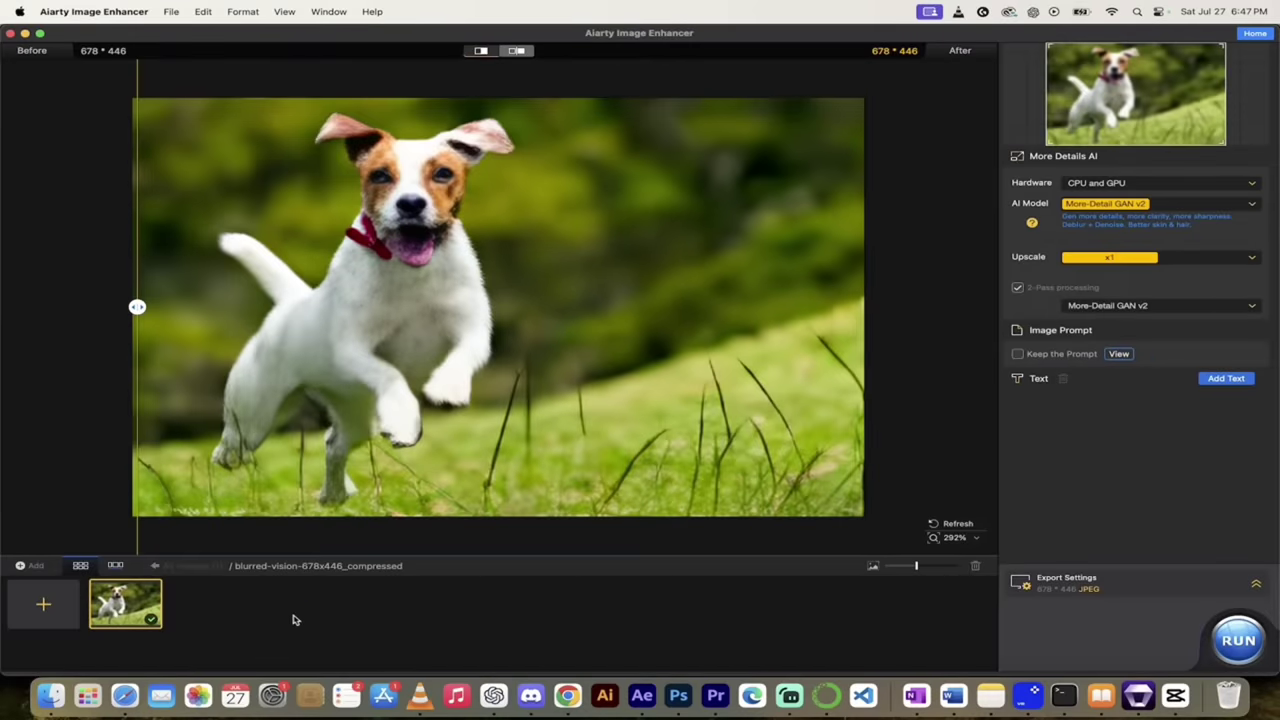
# Preview the sunglasses portrait Screenshot from Finder, then drag it into Aiarty's window.
pyautogui.click(50, 697)
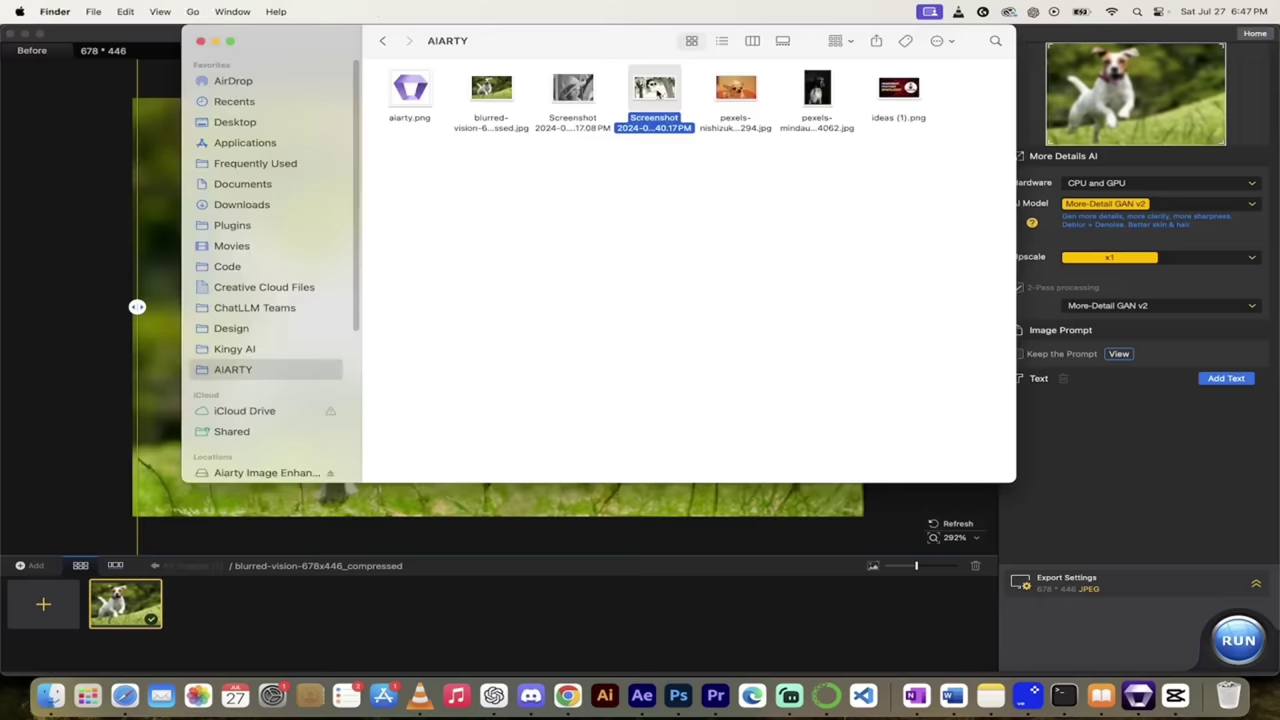
pyautogui.doubleClick(655, 90)
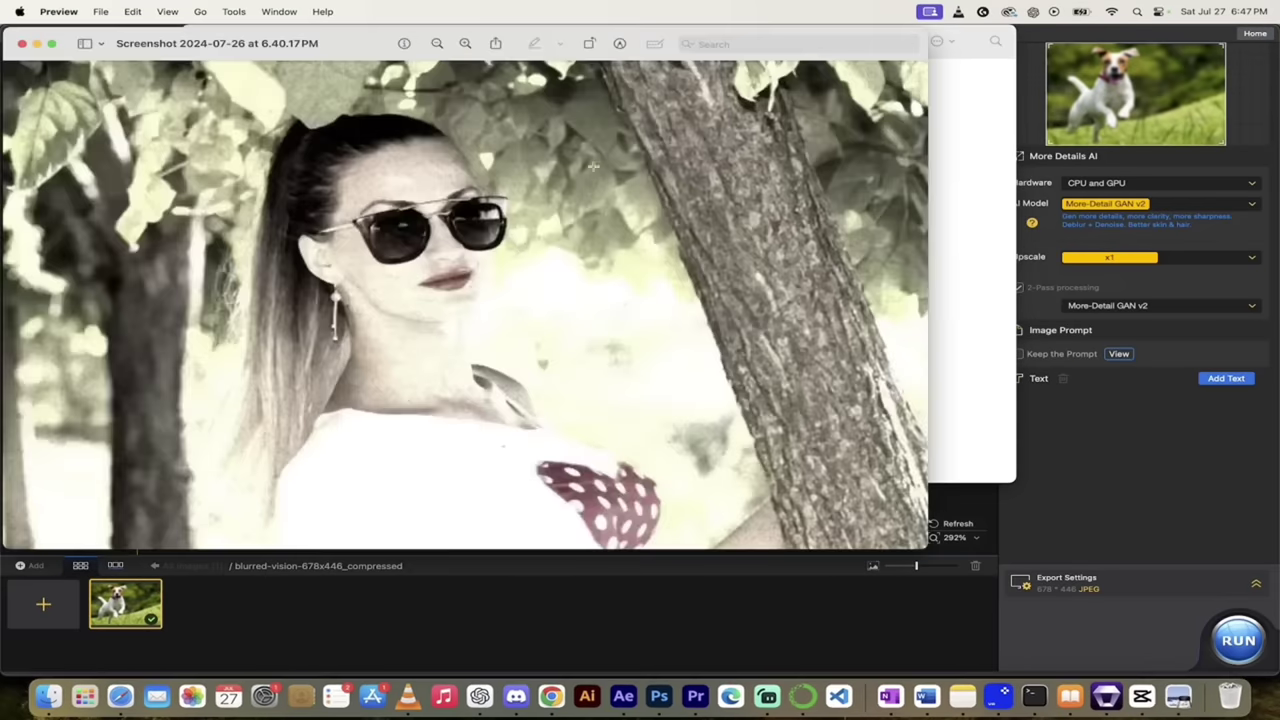
pyautogui.scroll(3, 510, 246)
pyautogui.scroll(-5, 510, 246)
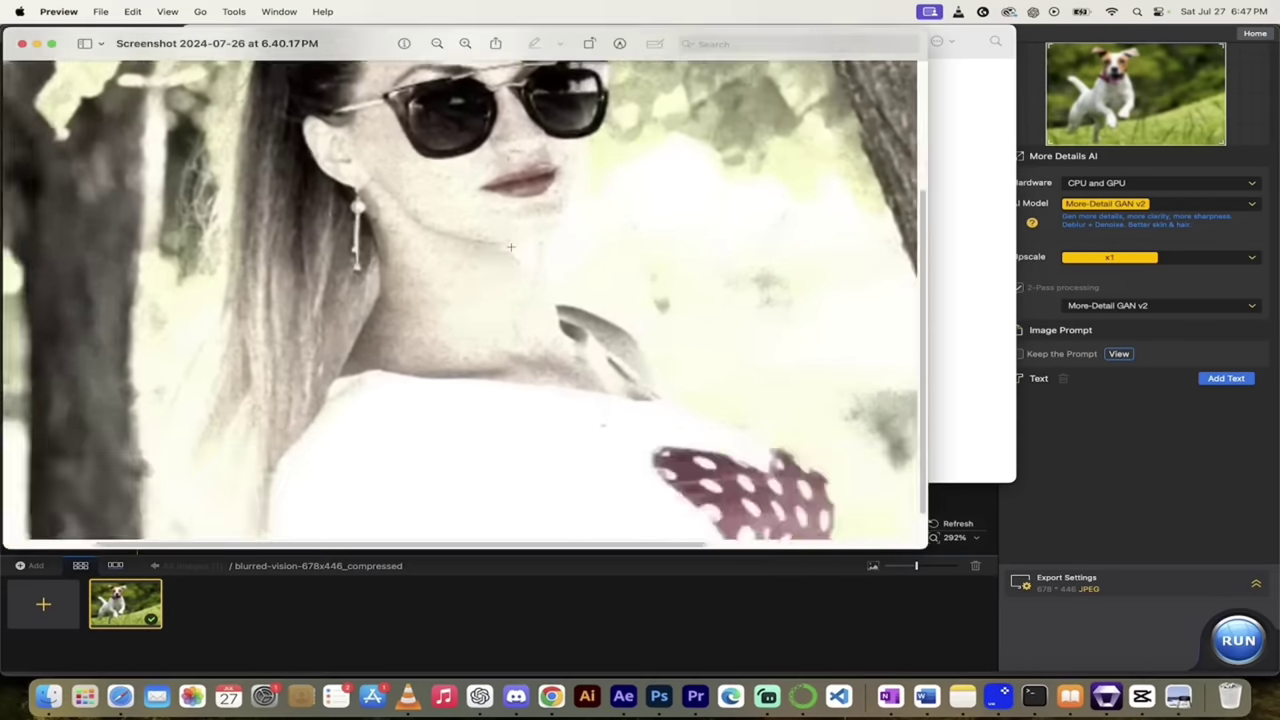
pyautogui.scroll(-5, 510, 246)
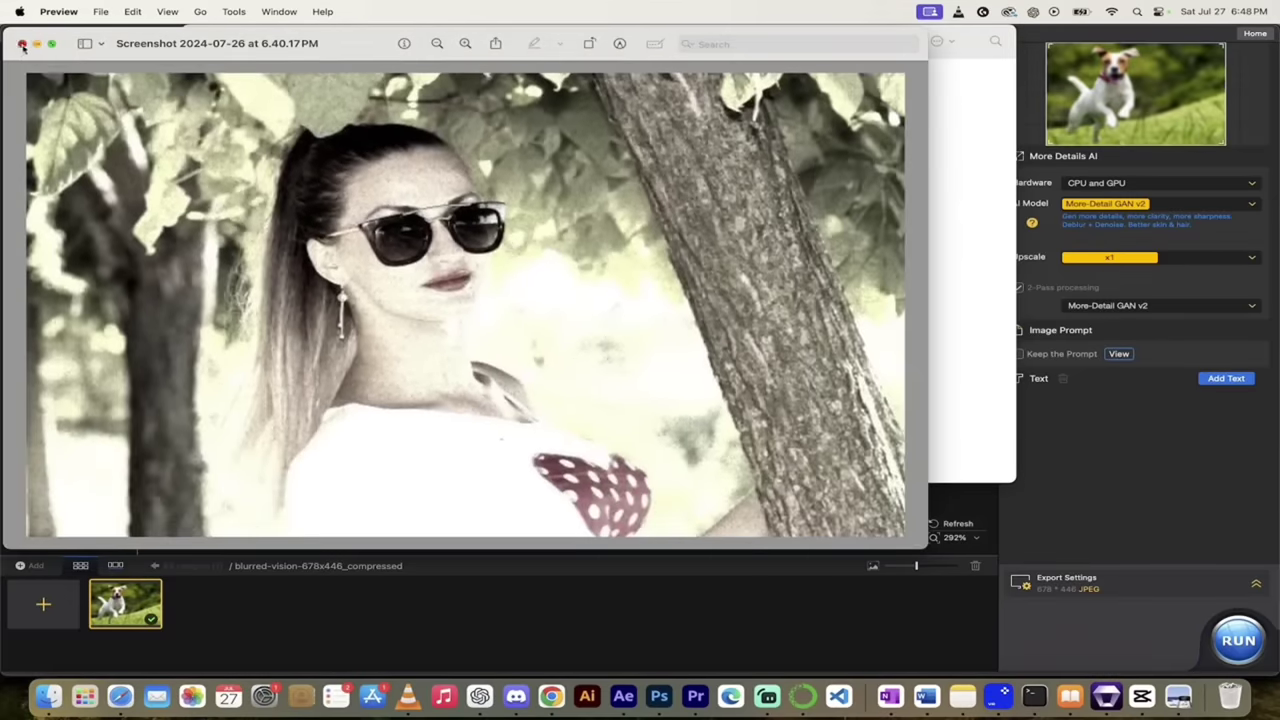
pyautogui.click(22, 46)
pyautogui.click(656, 130)
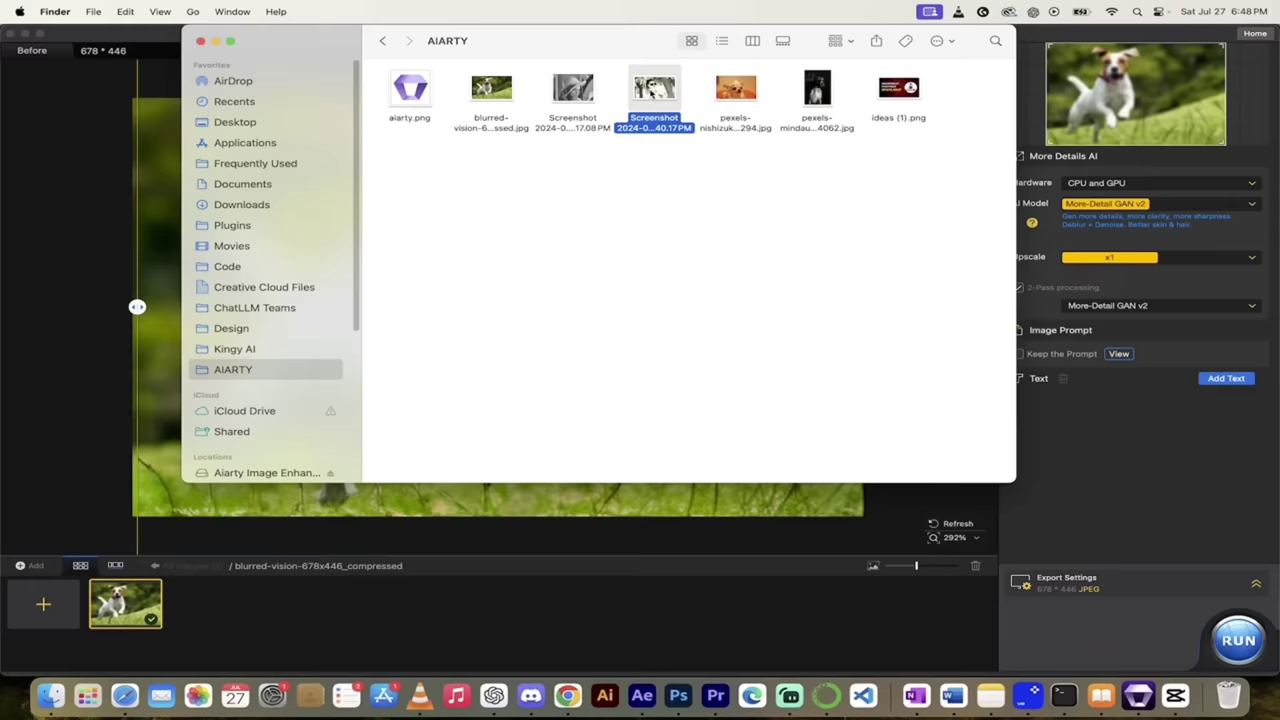
pyautogui.moveTo(648, 97); pyautogui.dragTo(203, 603)
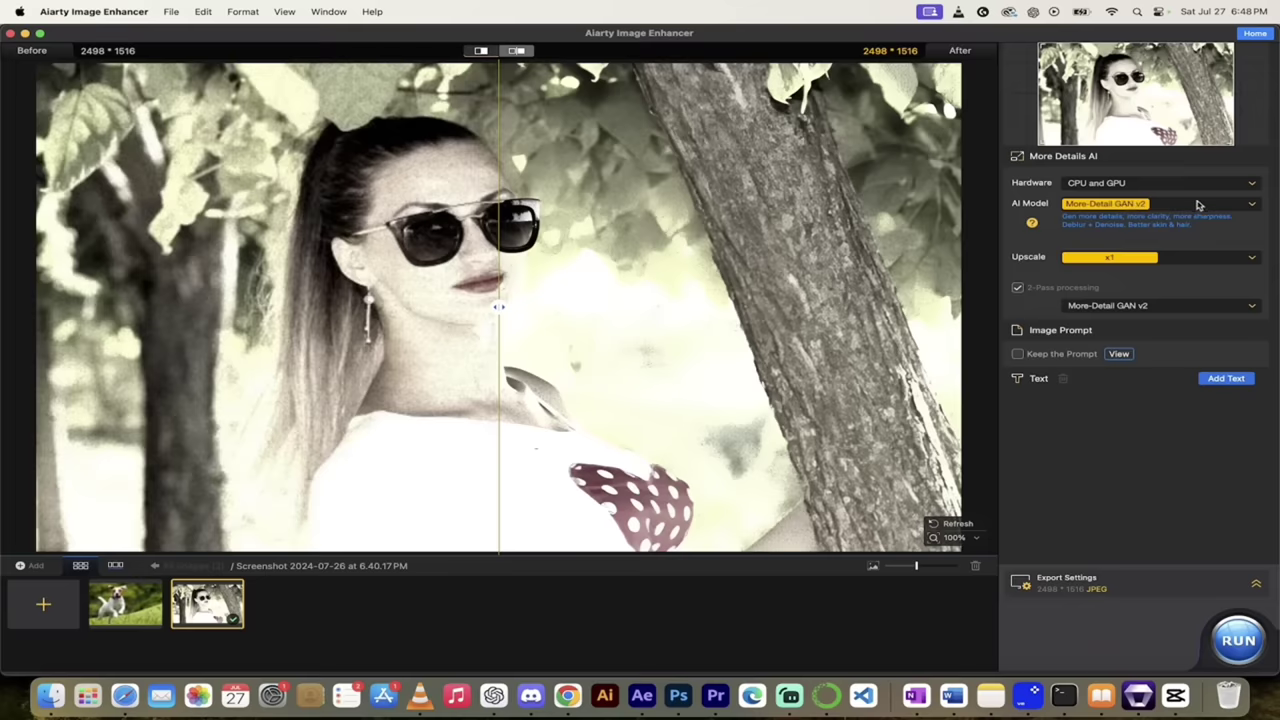
# Keep More-Detail GAN v2 and view the noisy and enhanced sunglasses portrait side by side.
pyautogui.click(1198, 206)
pyautogui.click(1198, 206)
pyautogui.click(517, 52)
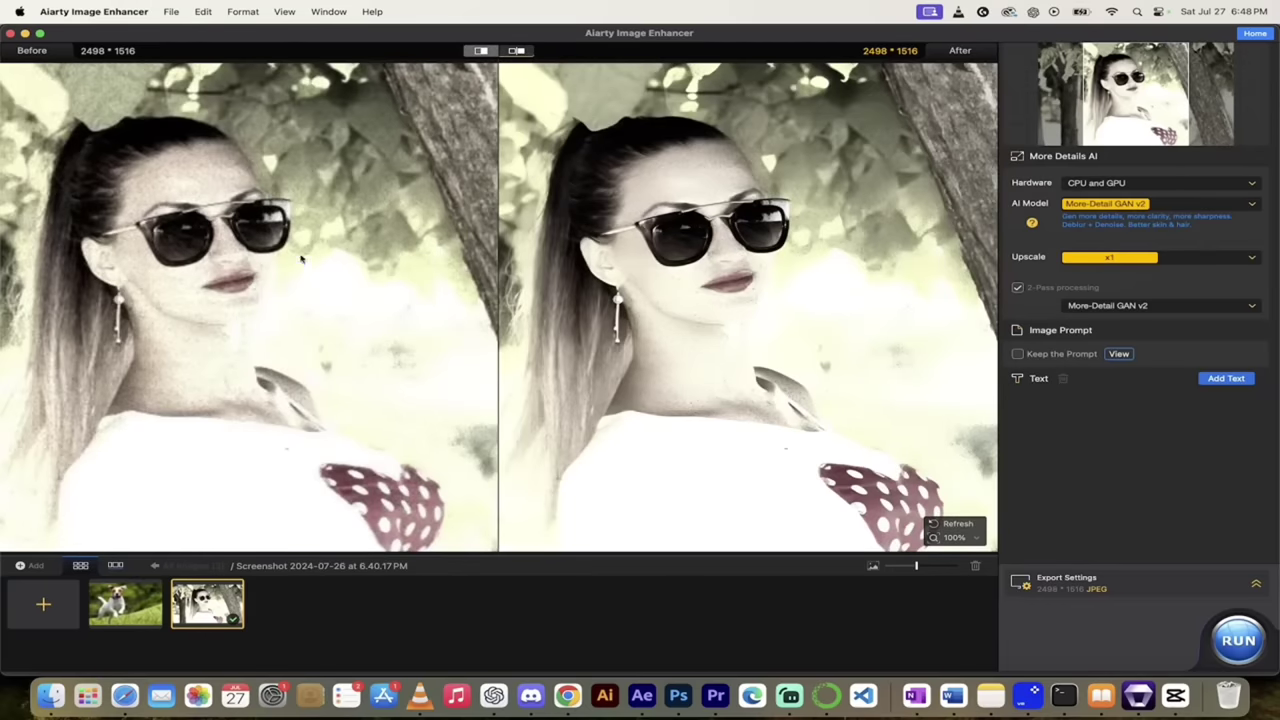
pyautogui.scroll(5, 201, 242)
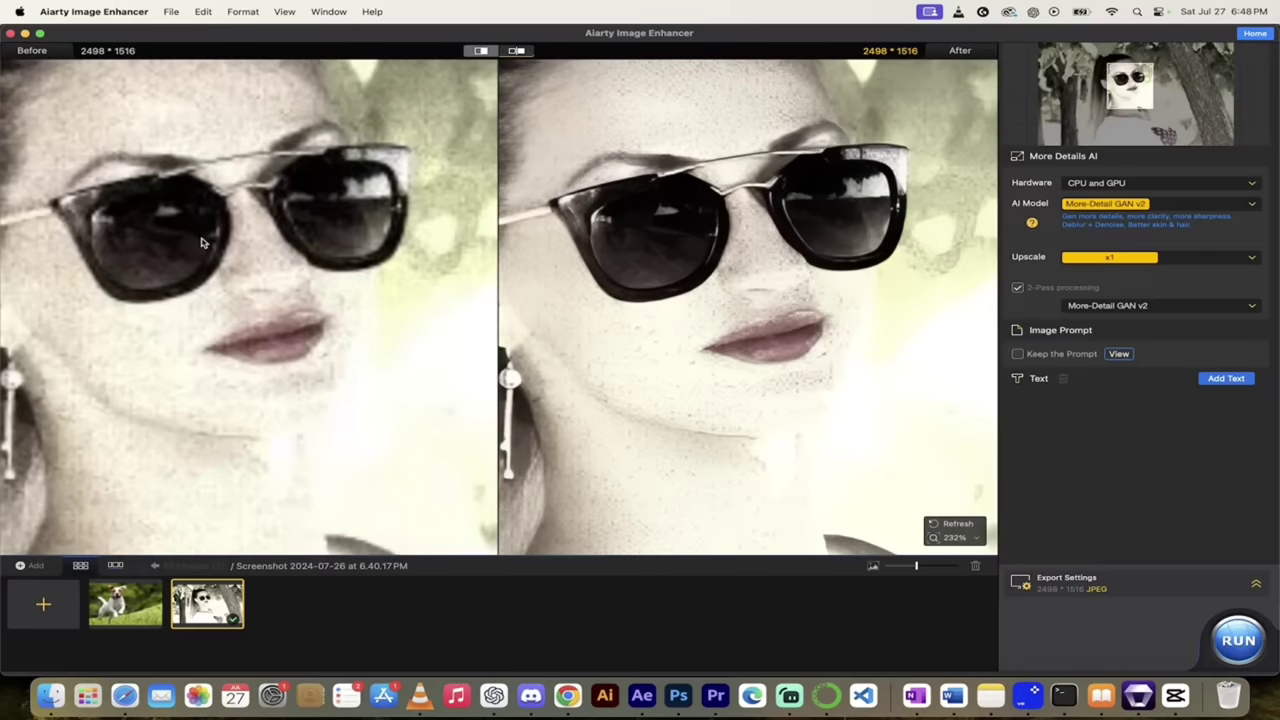
pyautogui.scroll(-5, 201, 242)
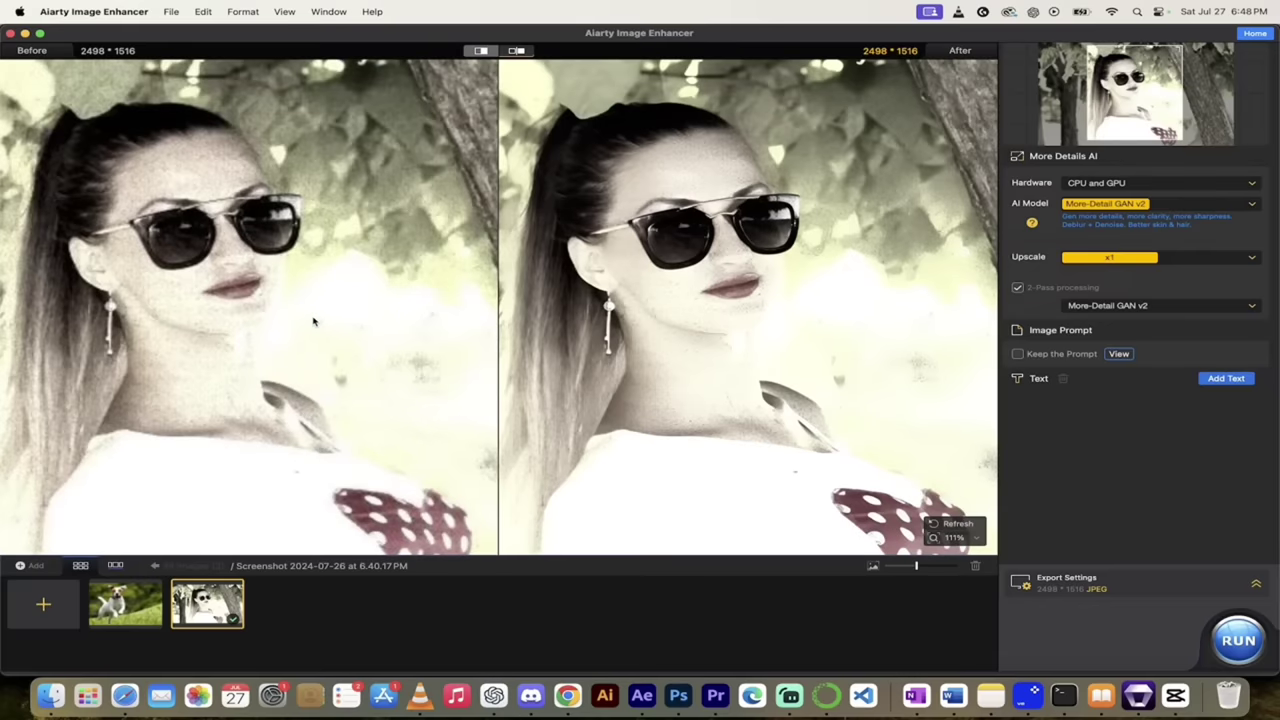
pyautogui.scroll(-1, 313, 321)
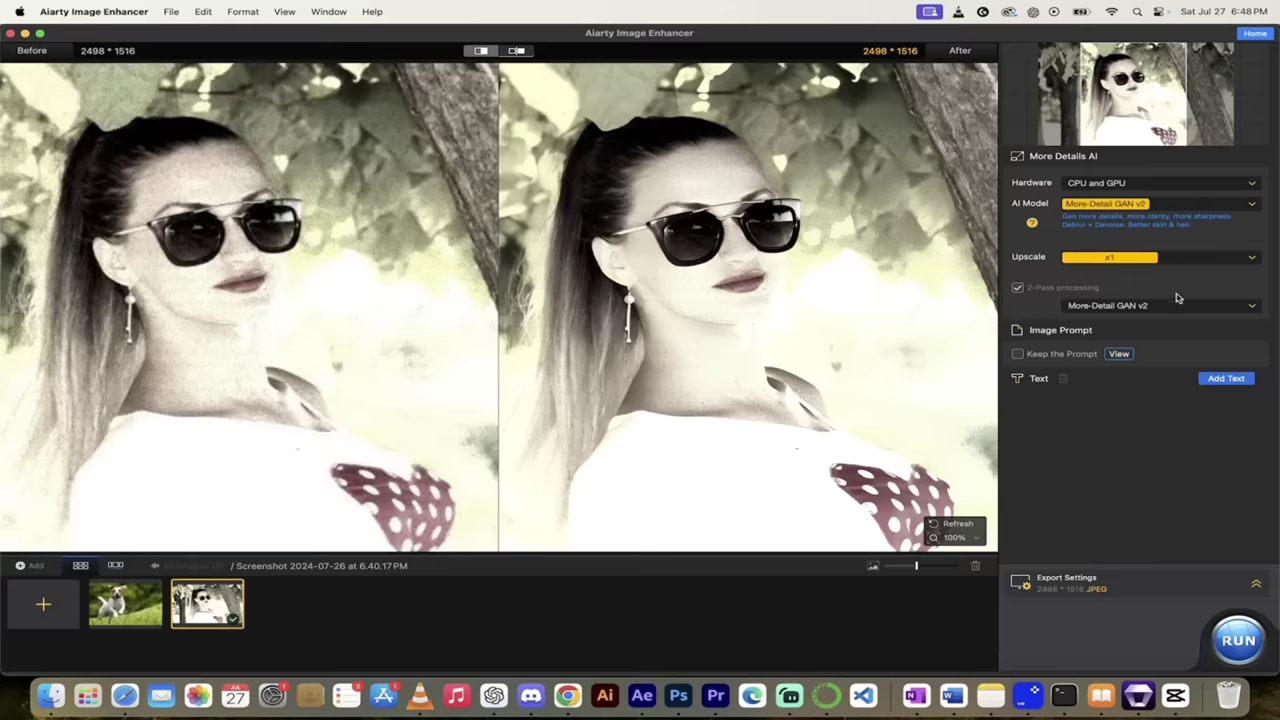
# Keep x1 upscale and re-render the sunglasses portrait with the Smooth Diff v2 model.
pyautogui.click(1196, 264)
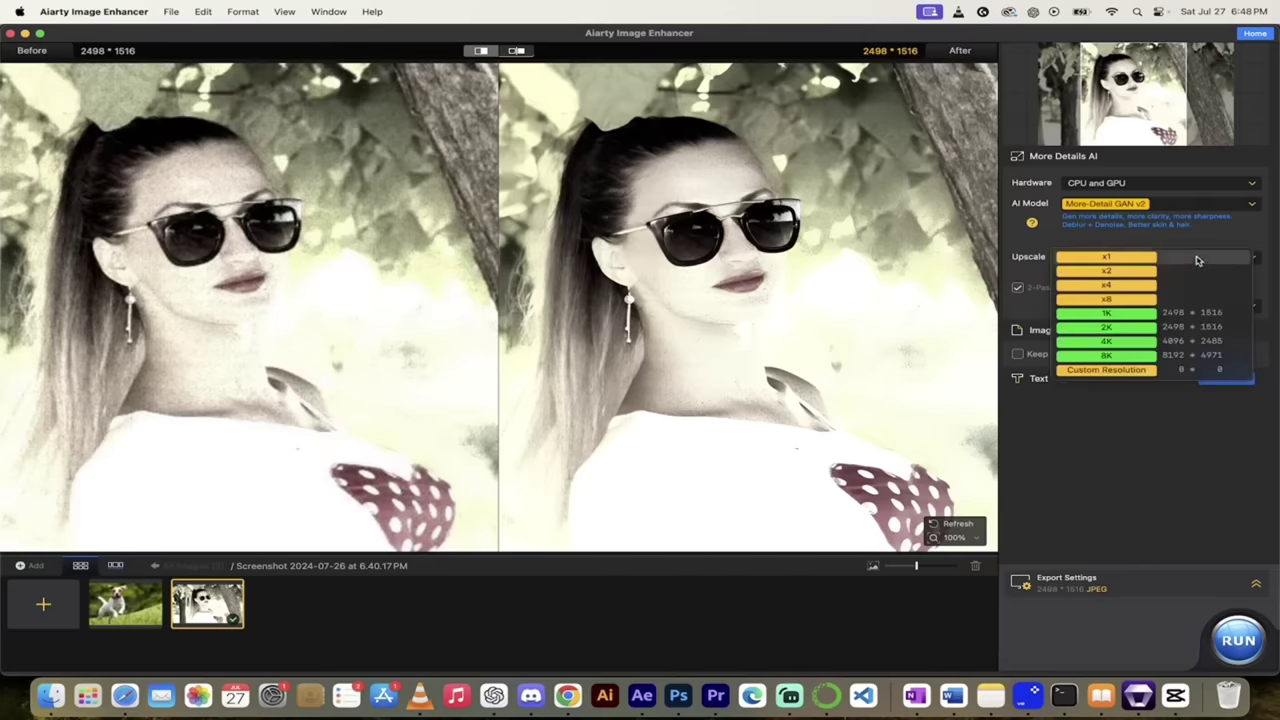
pyautogui.click(1196, 261)
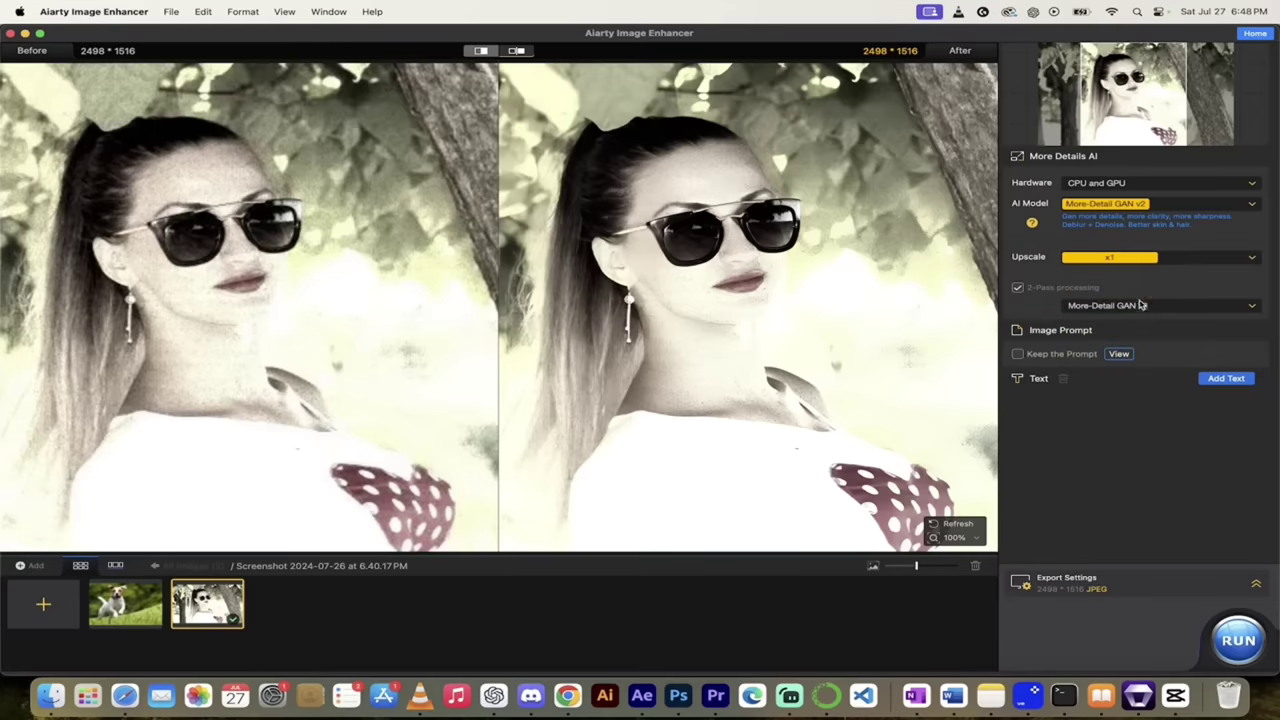
pyautogui.click(1192, 206)
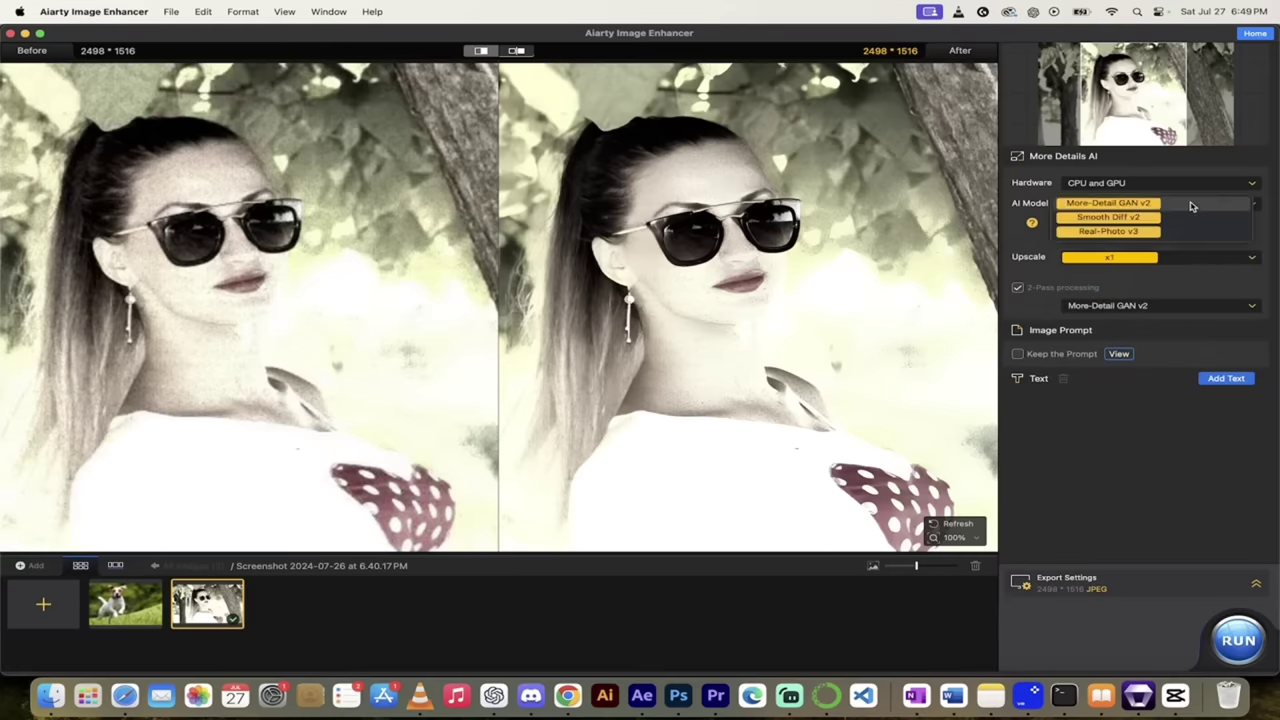
pyautogui.click(1120, 218)
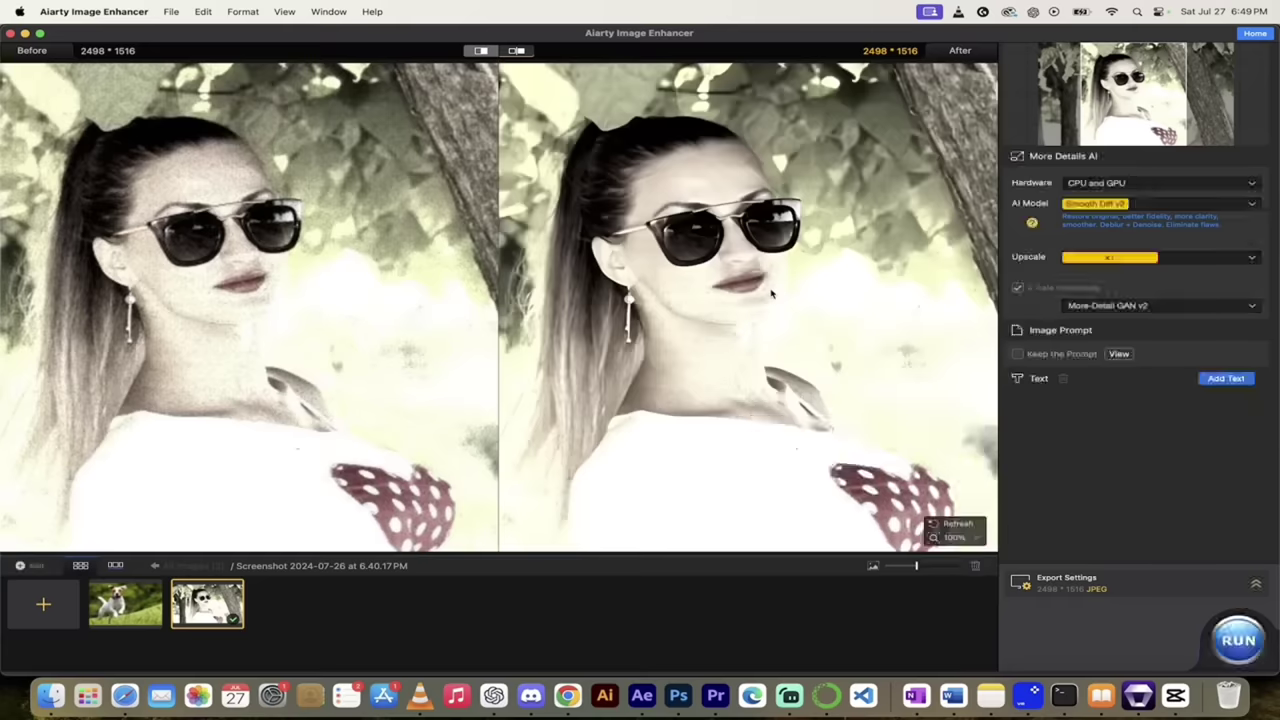
pyautogui.scroll(5, 771, 293)
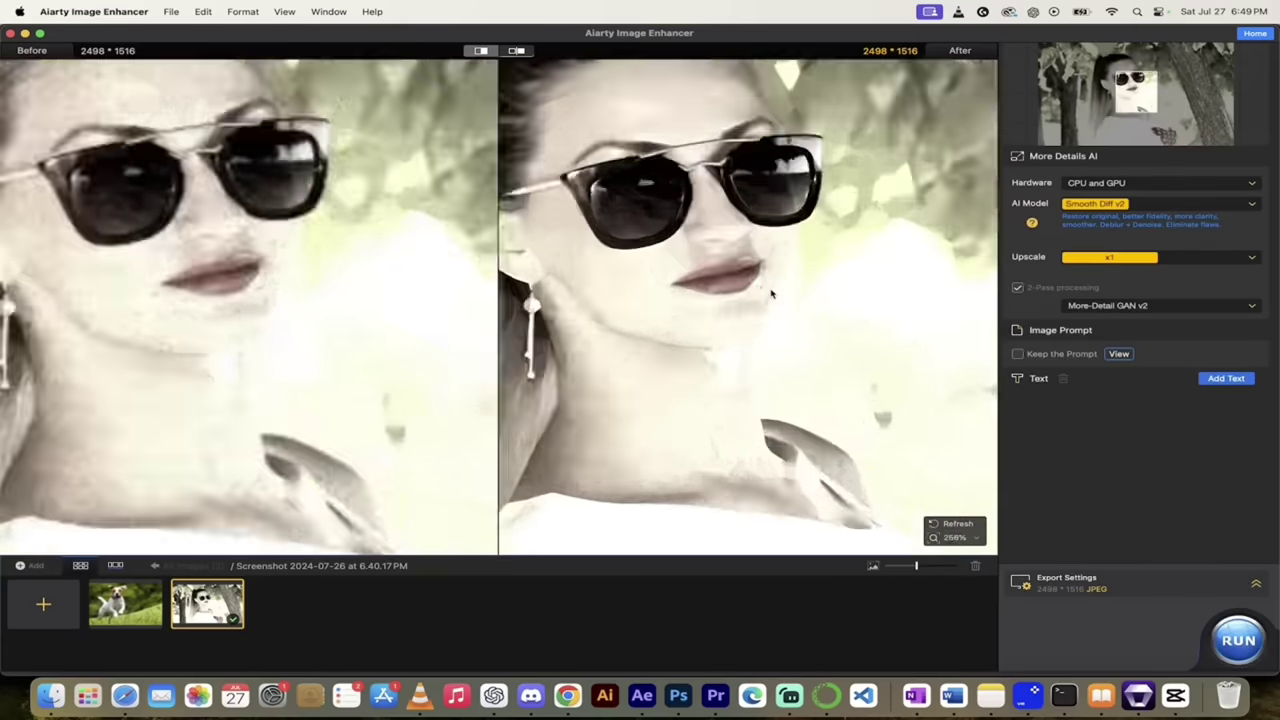
pyautogui.scroll(-6, 771, 293)
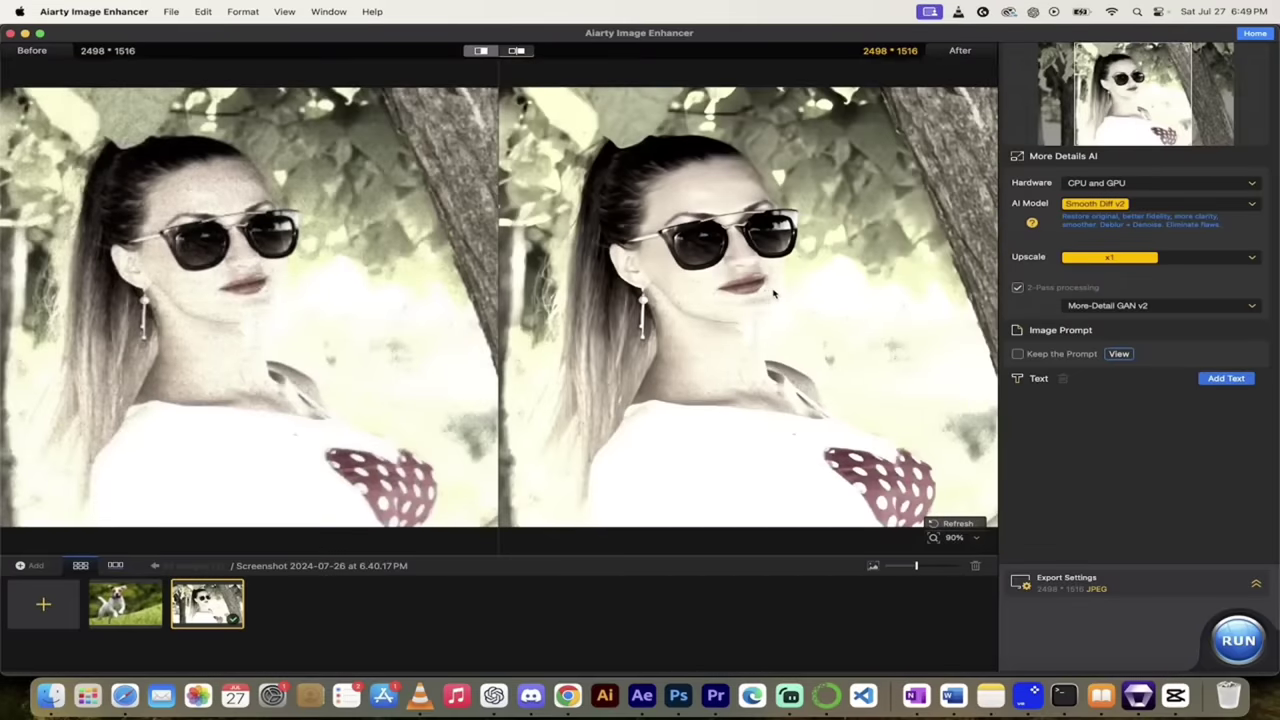
pyautogui.click(1179, 209)
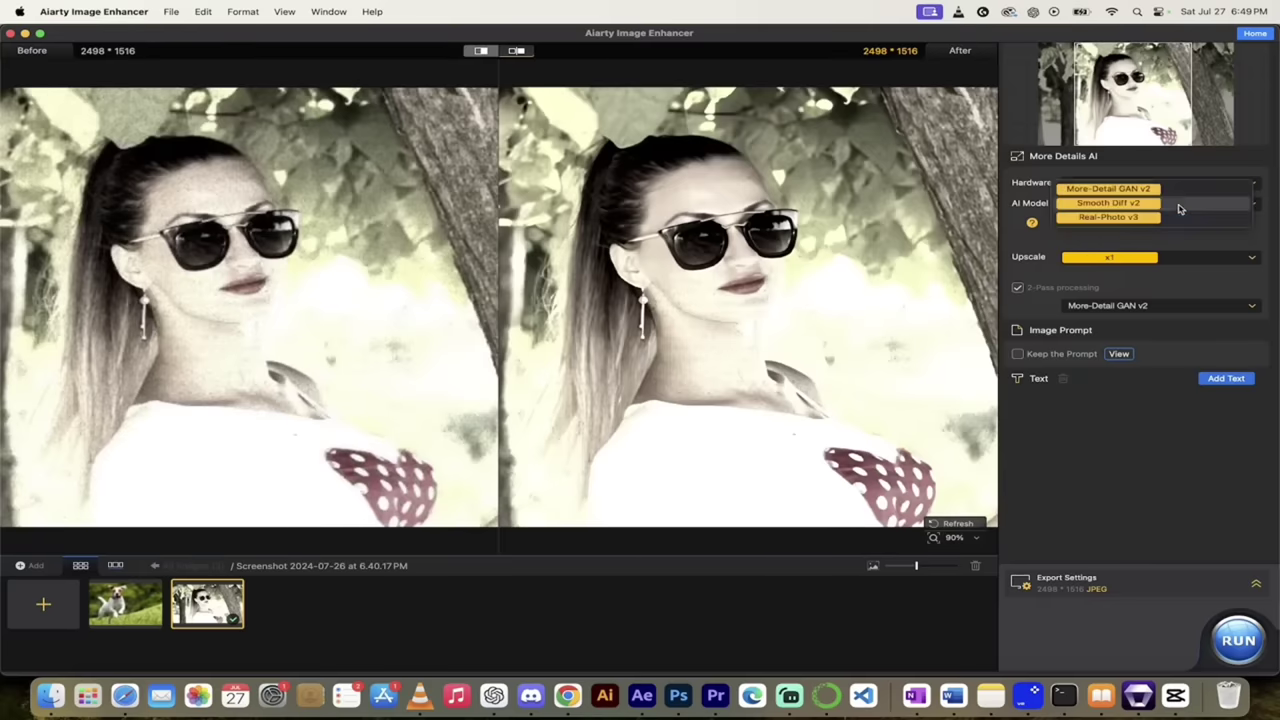
pyautogui.click(1127, 218)
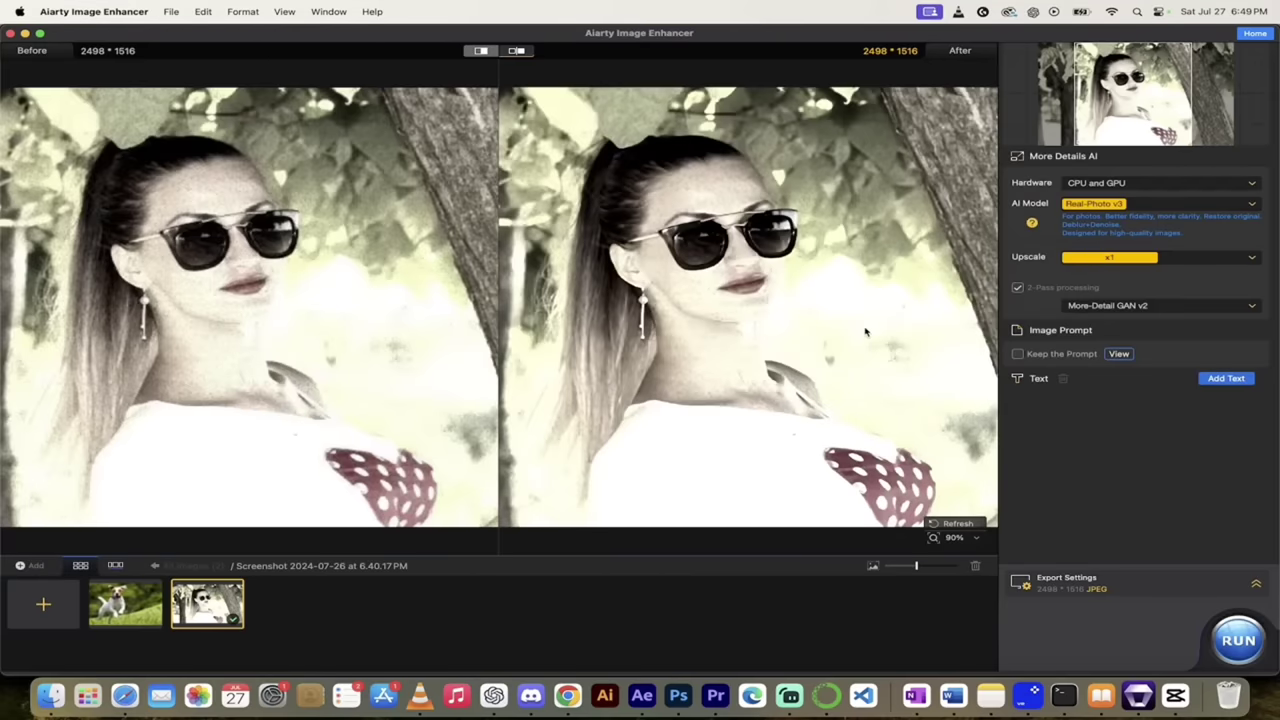
pyautogui.scroll(5, 800, 327)
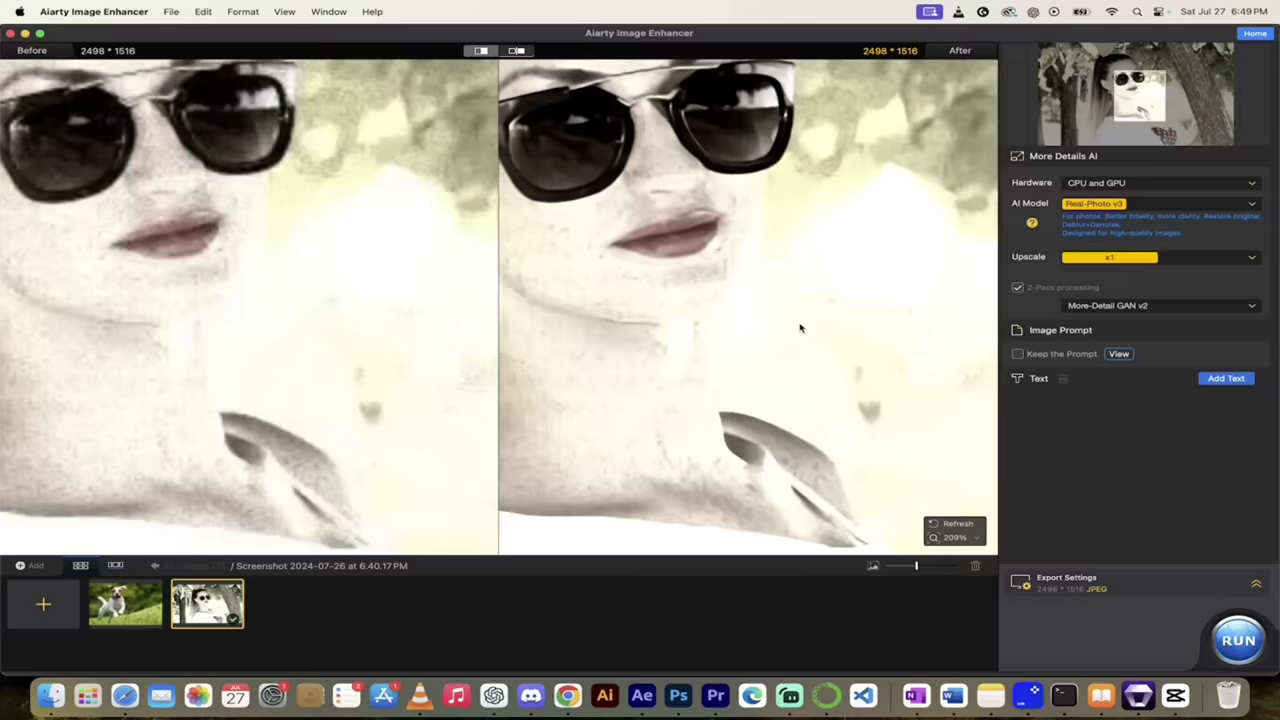
pyautogui.scroll(-3, 800, 327)
pyautogui.scroll(-4, 800, 327)
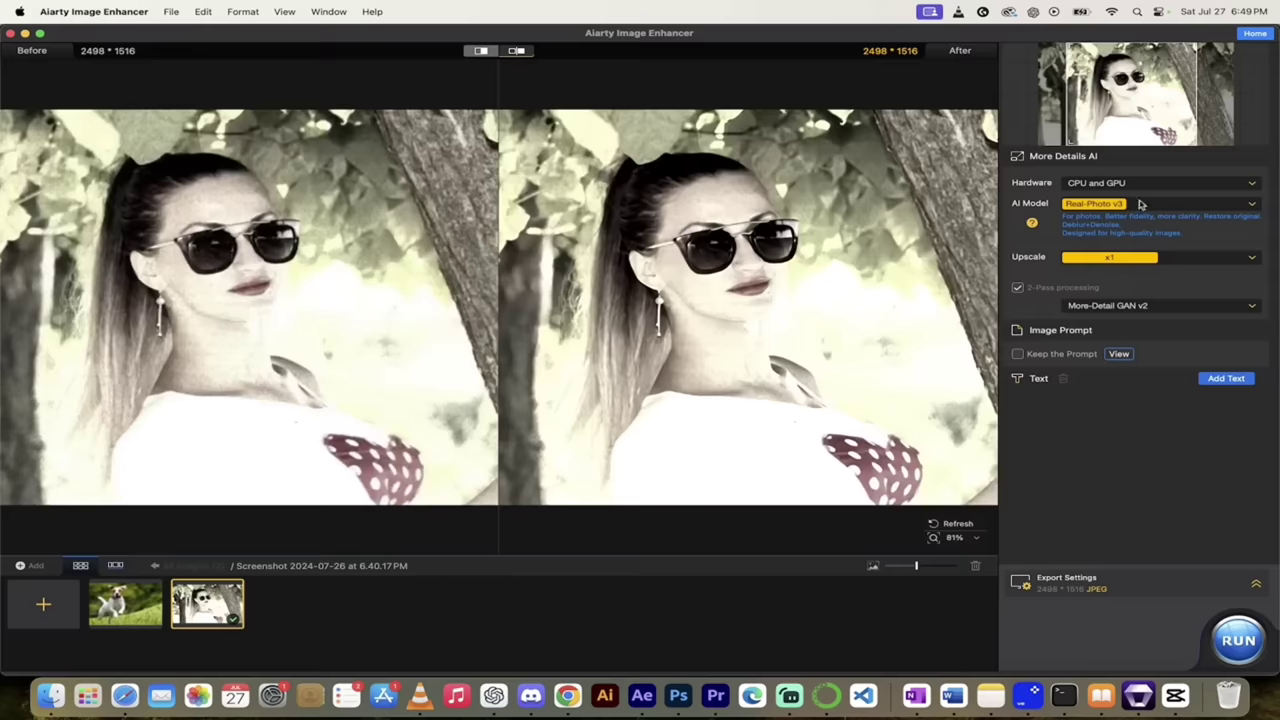
# Switch to More-Detail GAN v2, toggle 2-Pass off and on, keeping More-Detail GAN v2 for pass two.
pyautogui.click(1141, 204)
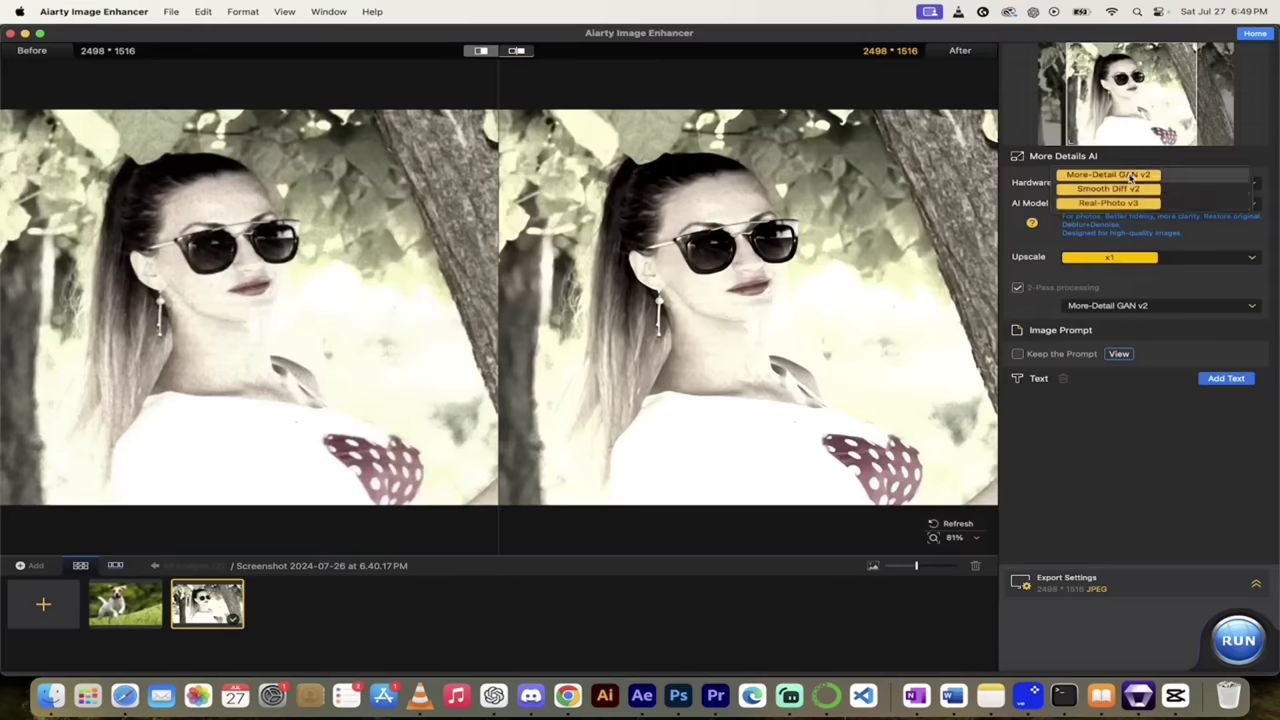
pyautogui.click(1133, 176)
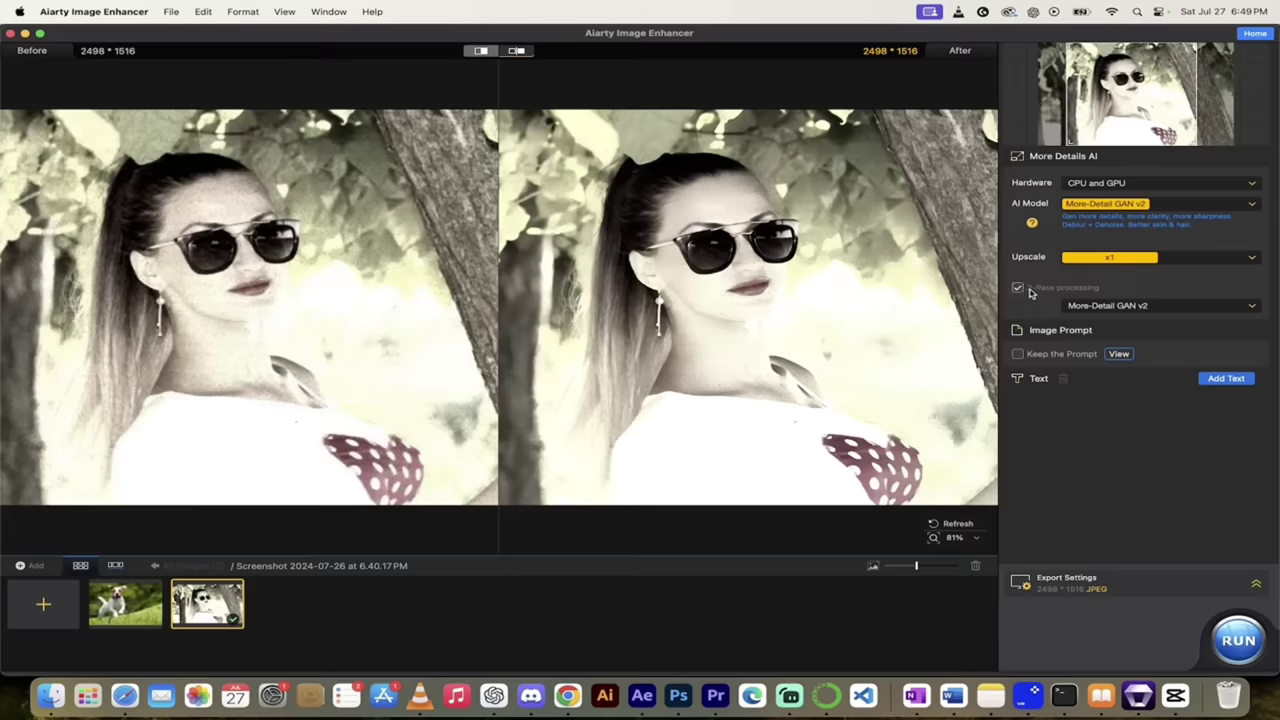
pyautogui.click(1019, 291)
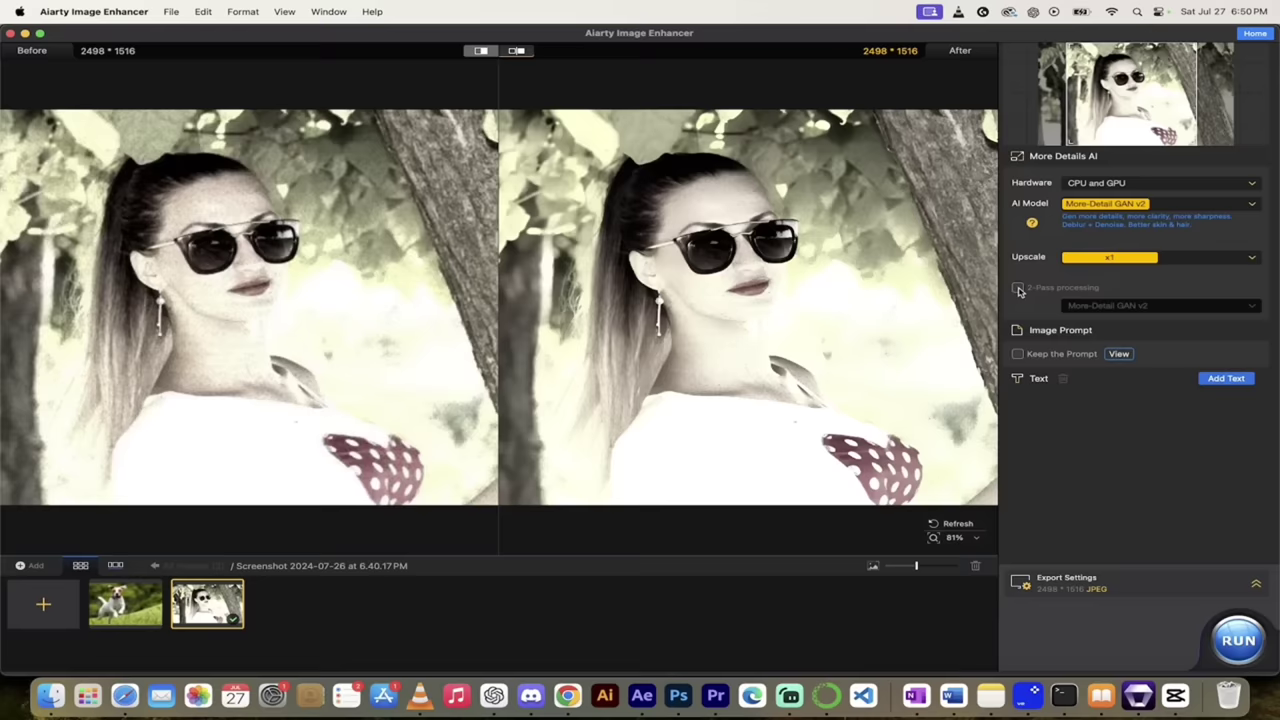
pyautogui.click(1018, 289)
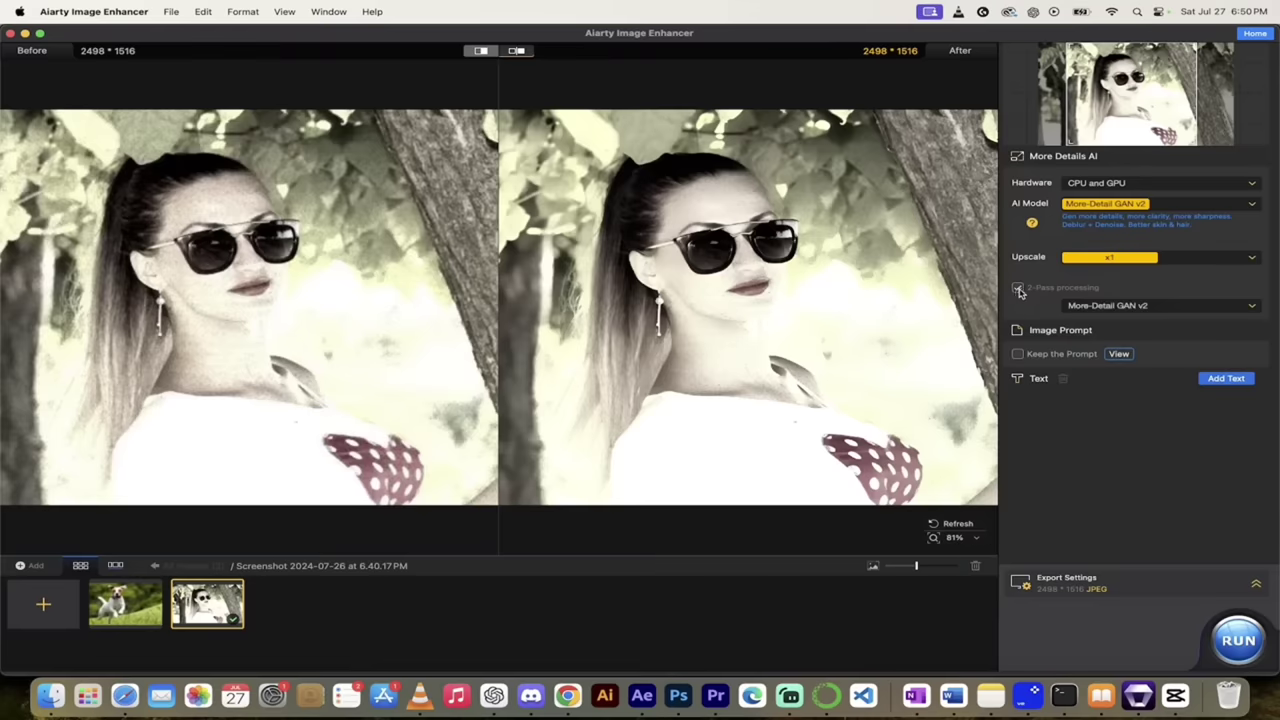
pyautogui.click(1118, 307)
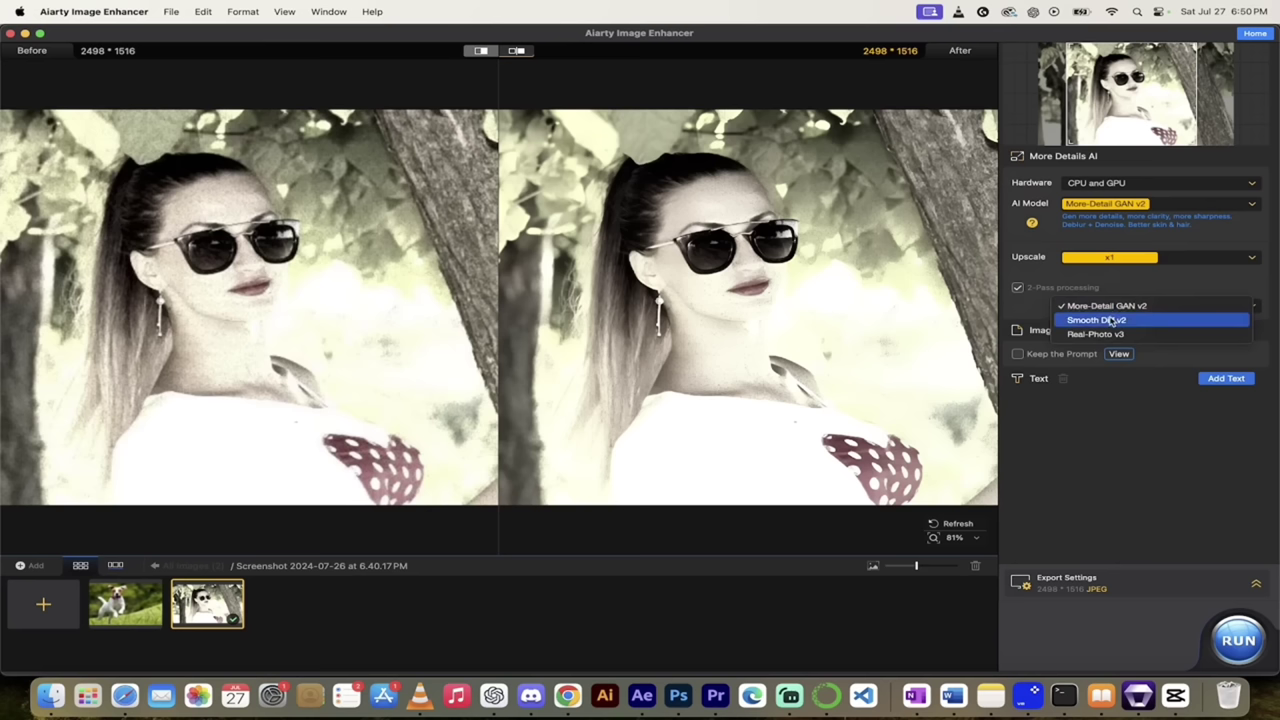
pyautogui.click(1048, 287)
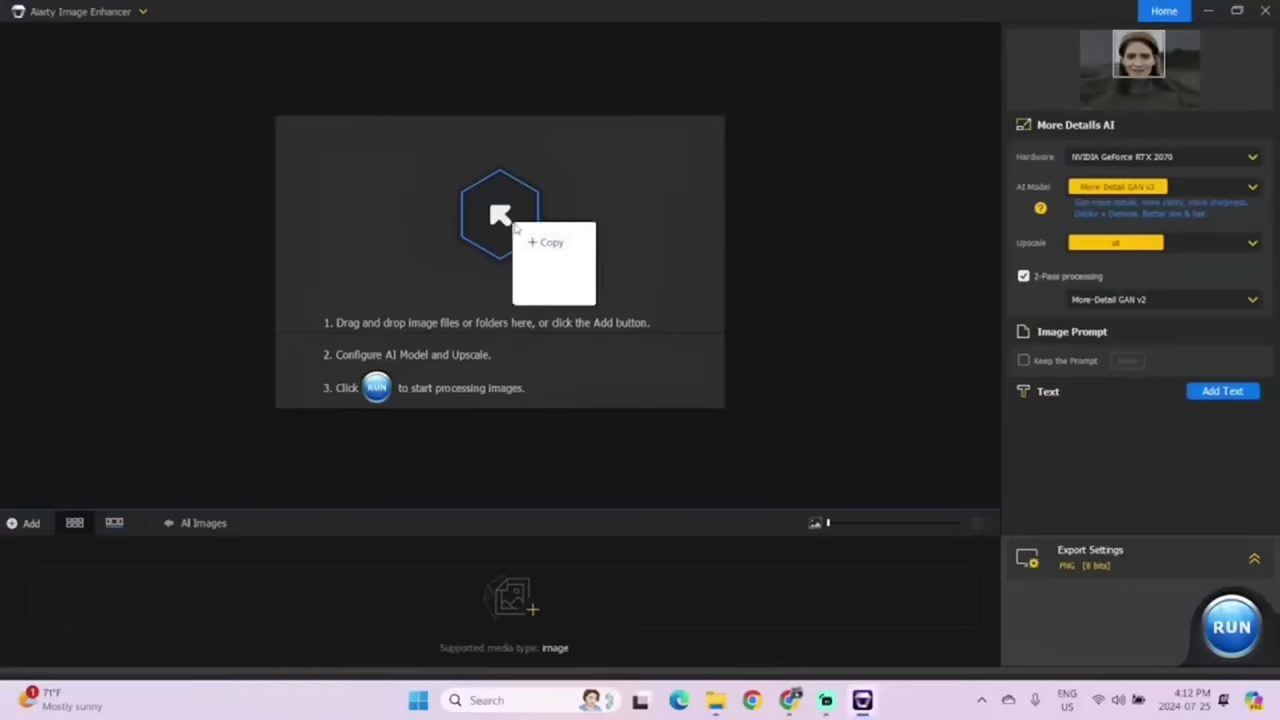
# Load Vacation.jpg, upscaled to 32736 × 21824, and zoom and pan over the nose and eyes.
pyautogui.moveTo(512, 220); pyautogui.dragTo(389, 549)
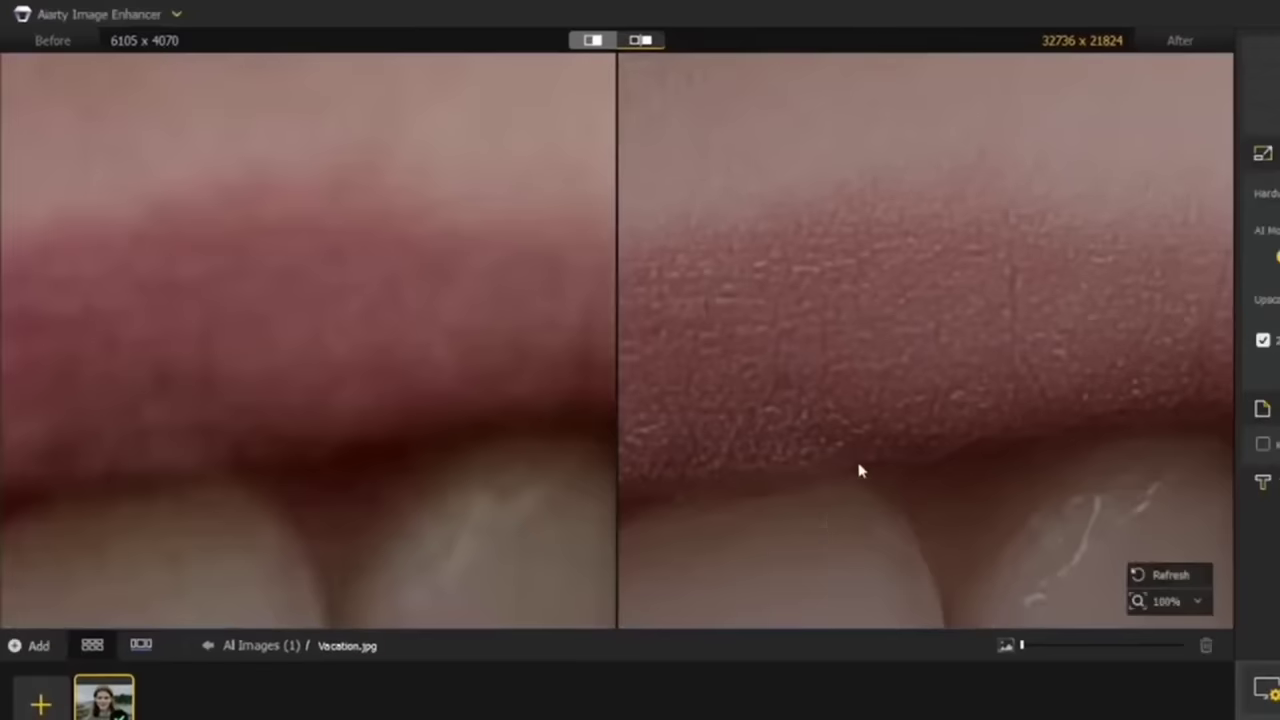
pyautogui.scroll(-10, 858, 470)
pyautogui.scroll(-3, 858, 470)
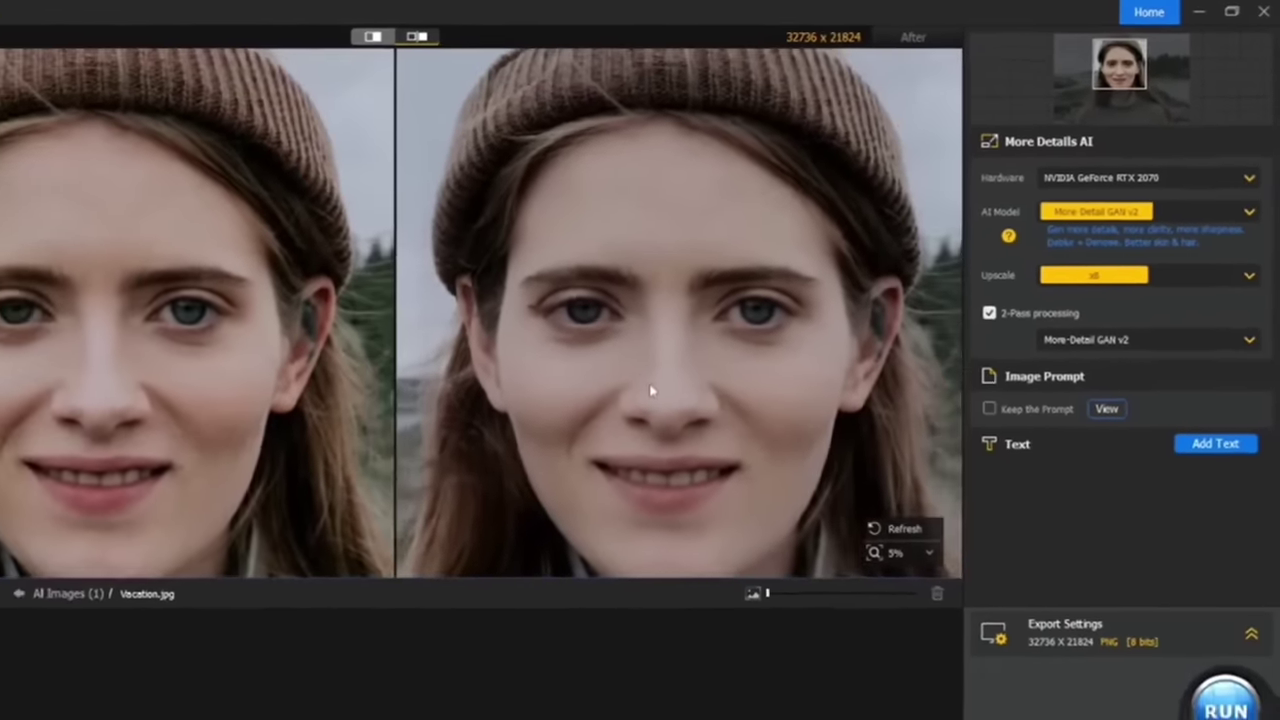
pyautogui.scroll(5, 625, 410)
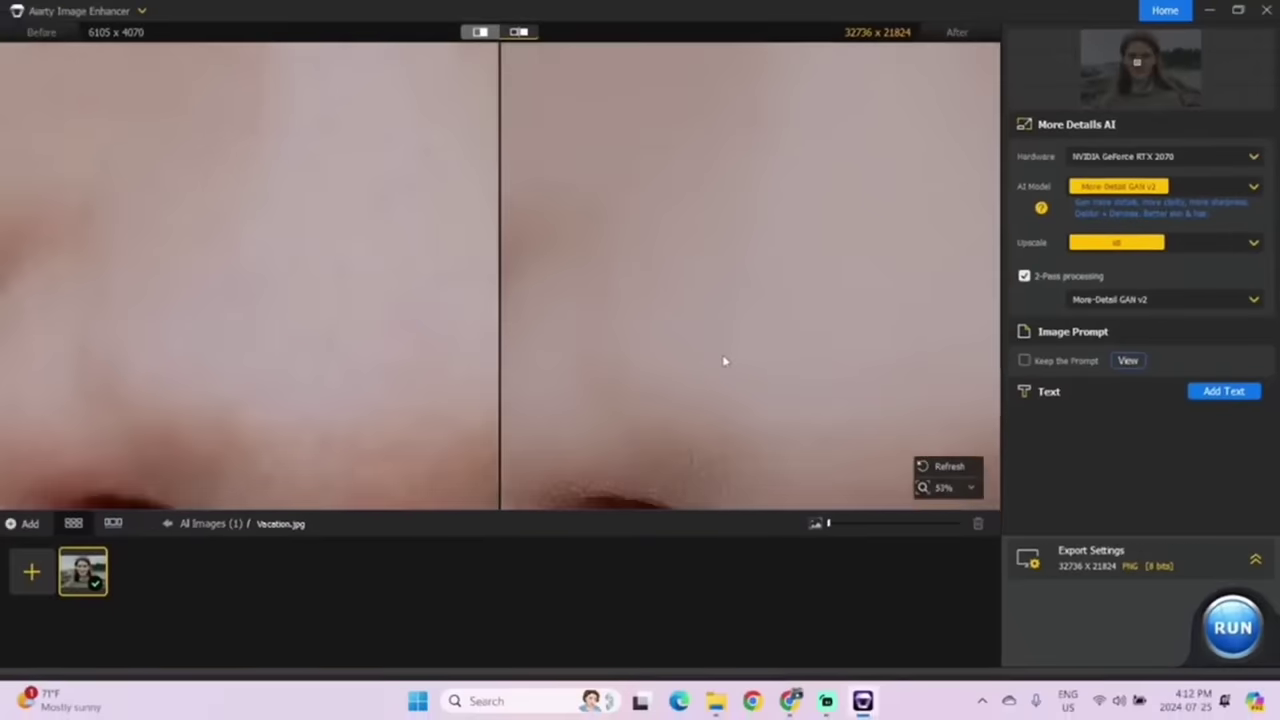
pyautogui.scroll(3, 710, 330)
pyautogui.moveTo(656, 332); pyautogui.dragTo(529, 272)
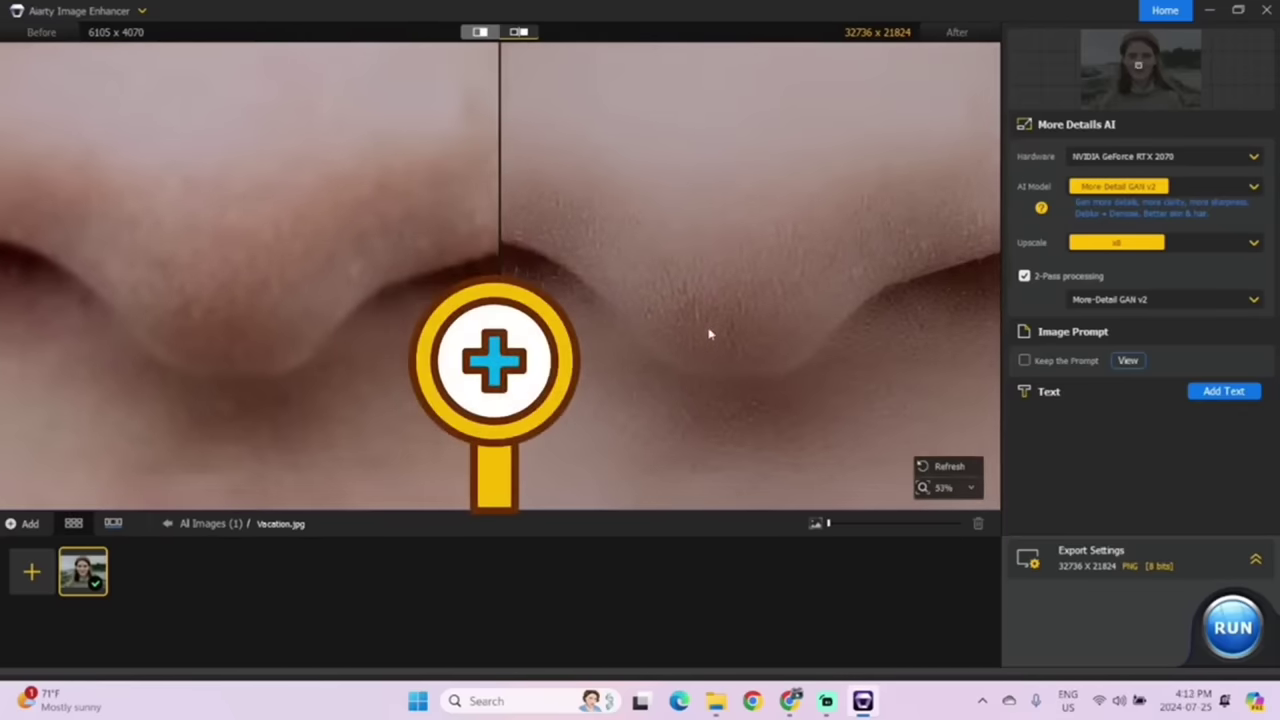
pyautogui.scroll(-3, 710, 340)
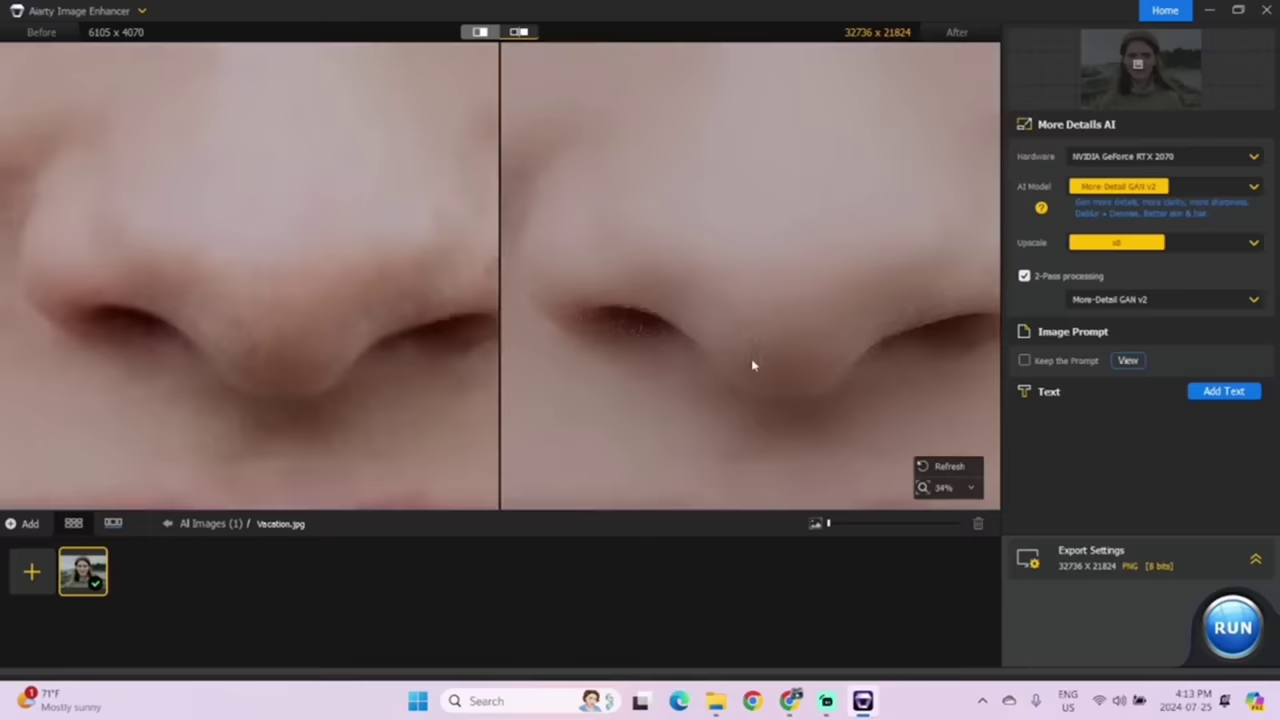
pyautogui.scroll(-4, 733, 349)
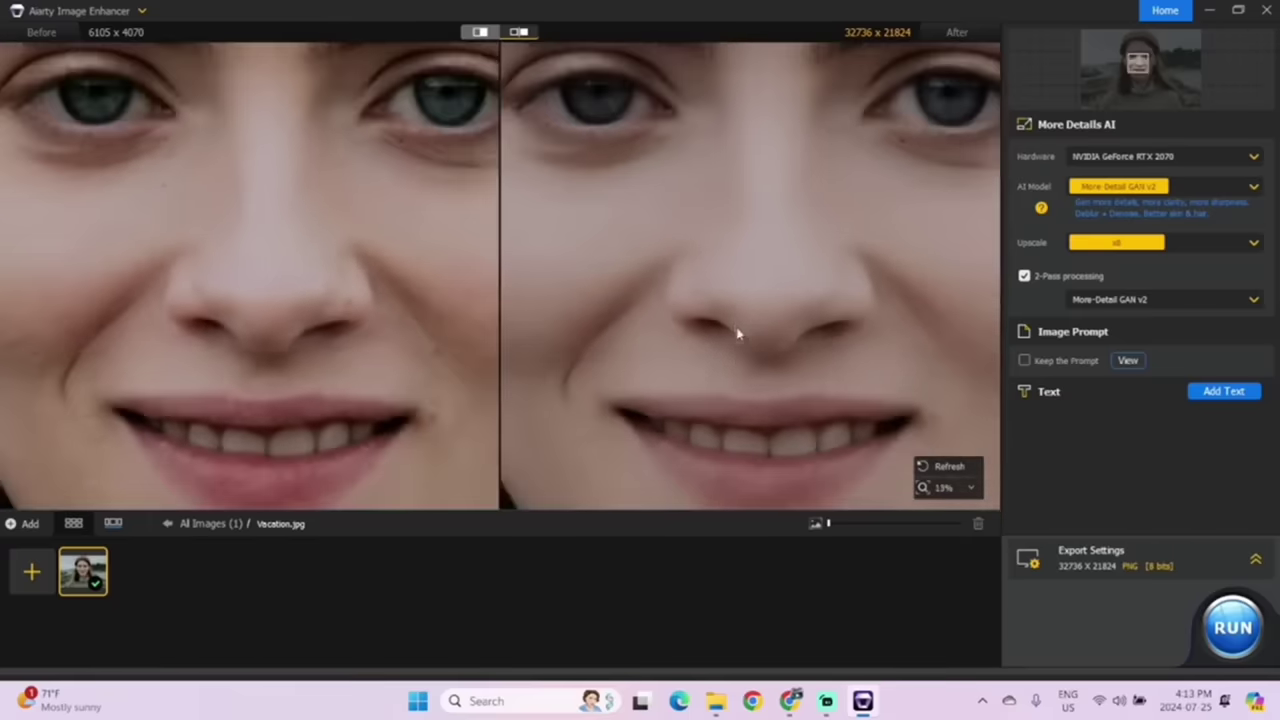
pyautogui.moveTo(737, 333); pyautogui.dragTo(736, 366)
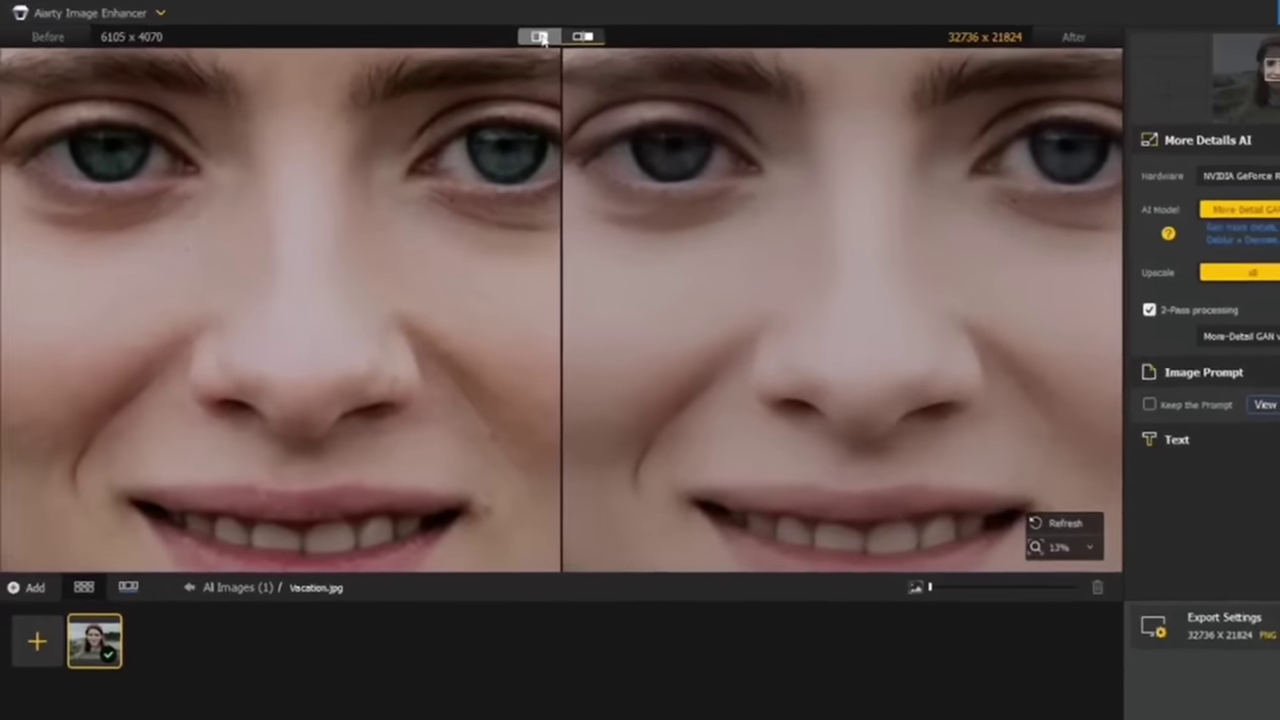
# Show the portrait as one split Before/After image and move the divider right.
pyautogui.click(518, 32)
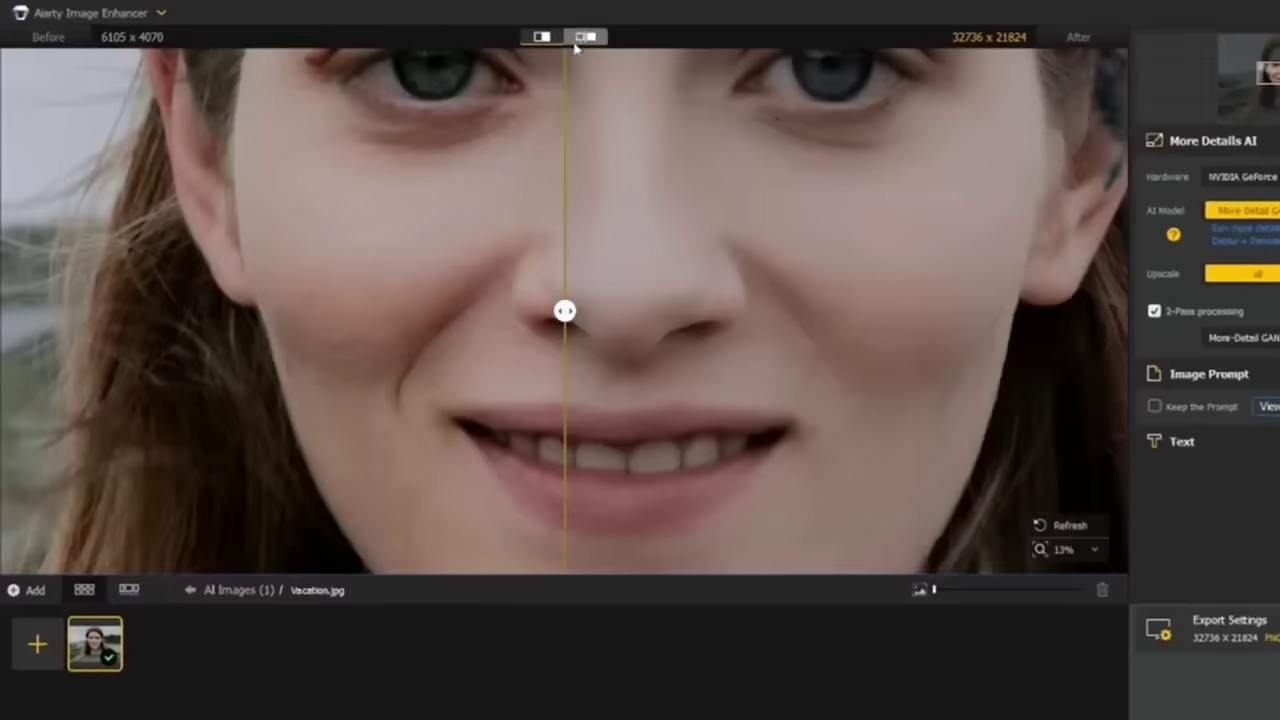
pyautogui.scroll(-2, 691, 334)
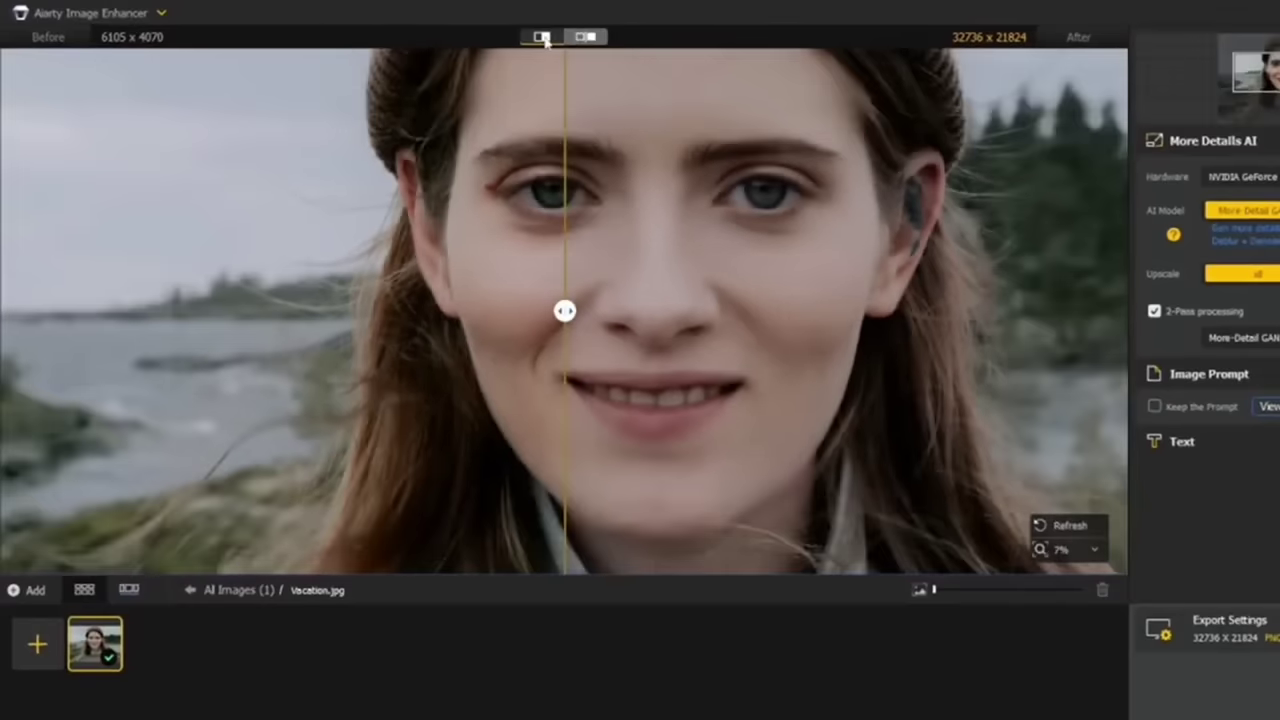
pyautogui.moveTo(565, 313); pyautogui.dragTo(661, 344)
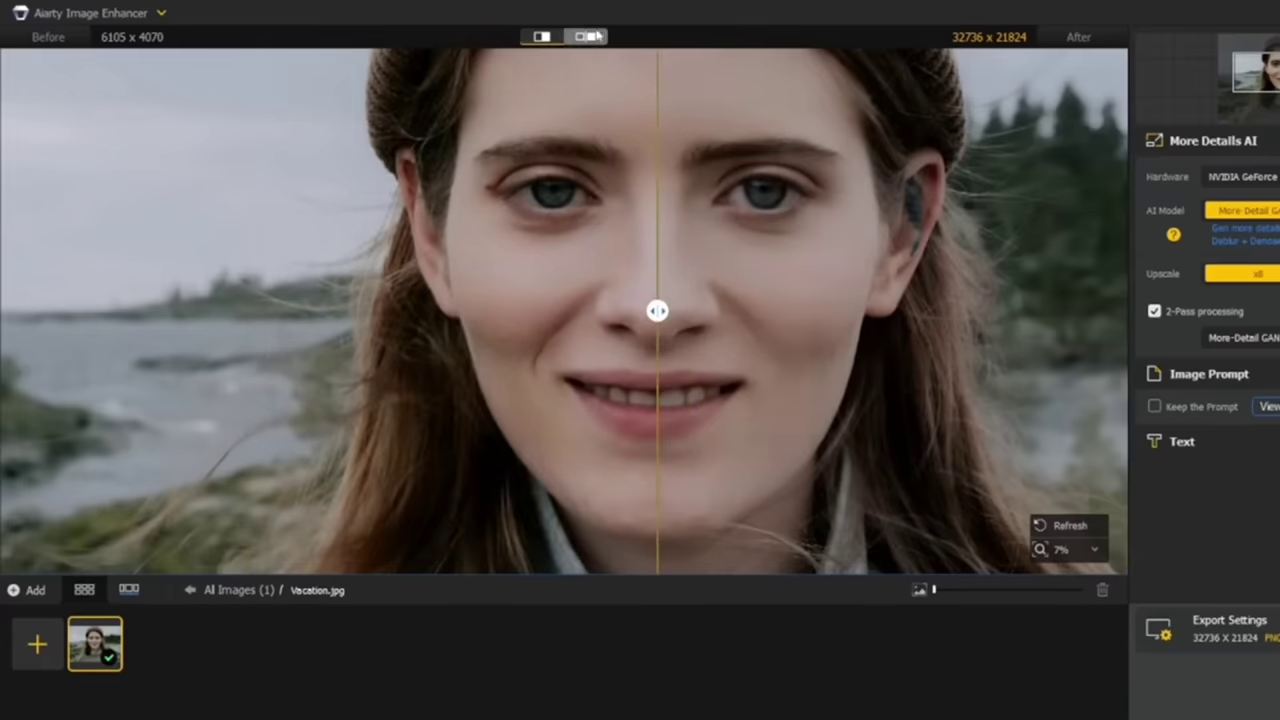
pyautogui.click(541, 36)
pyautogui.click(541, 36)
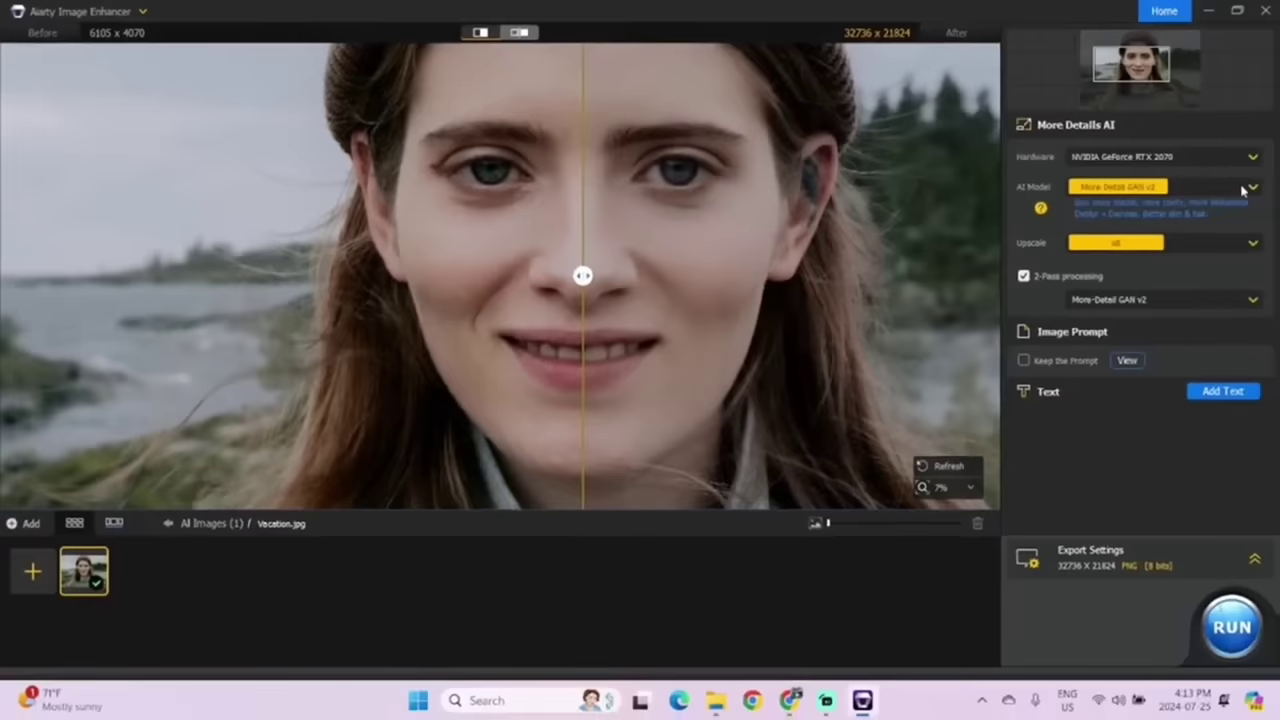
# Confirm More-Detail GAN v2 as both the AI model and the second-pass model.
pyautogui.click(1248, 189)
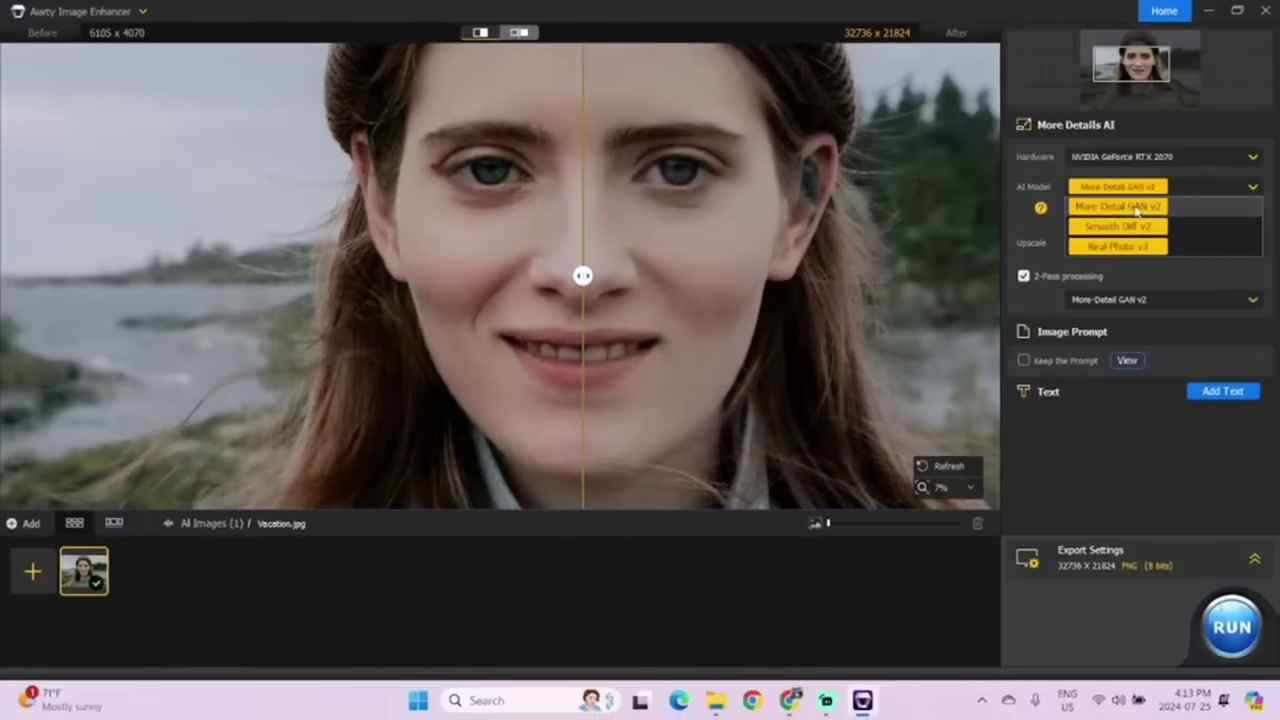
pyautogui.click(1137, 208)
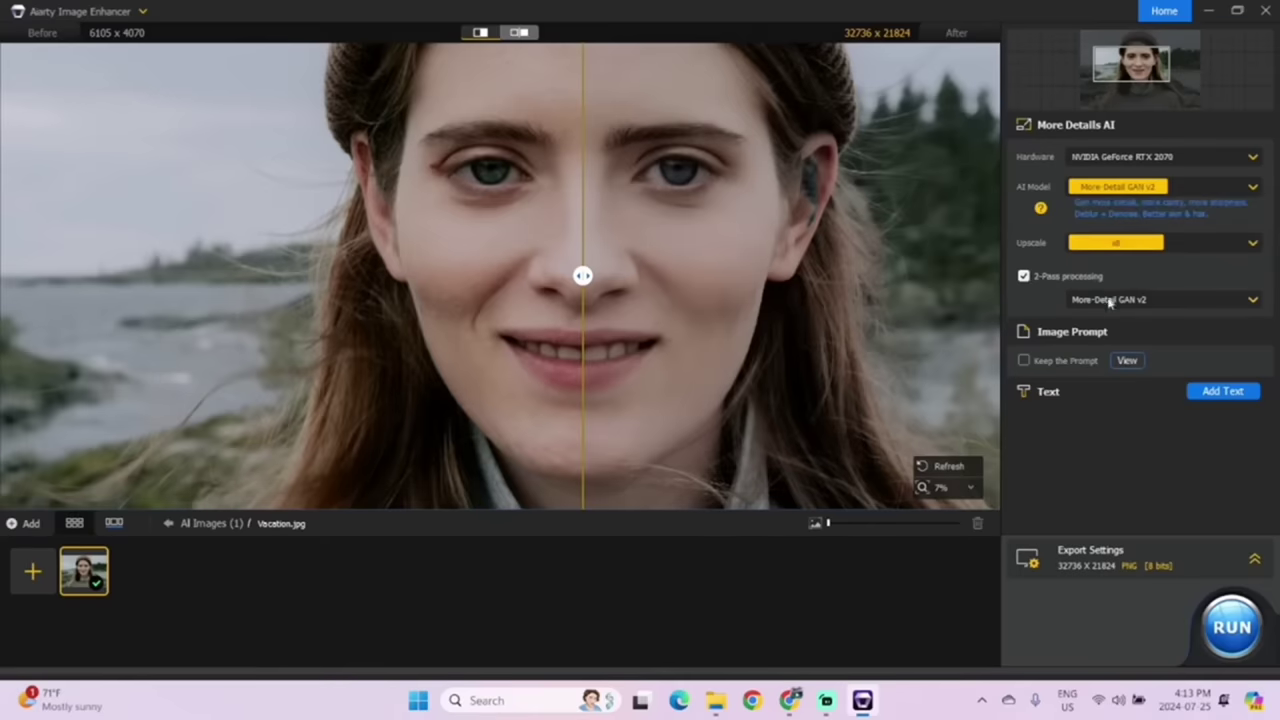
pyautogui.click(1142, 302)
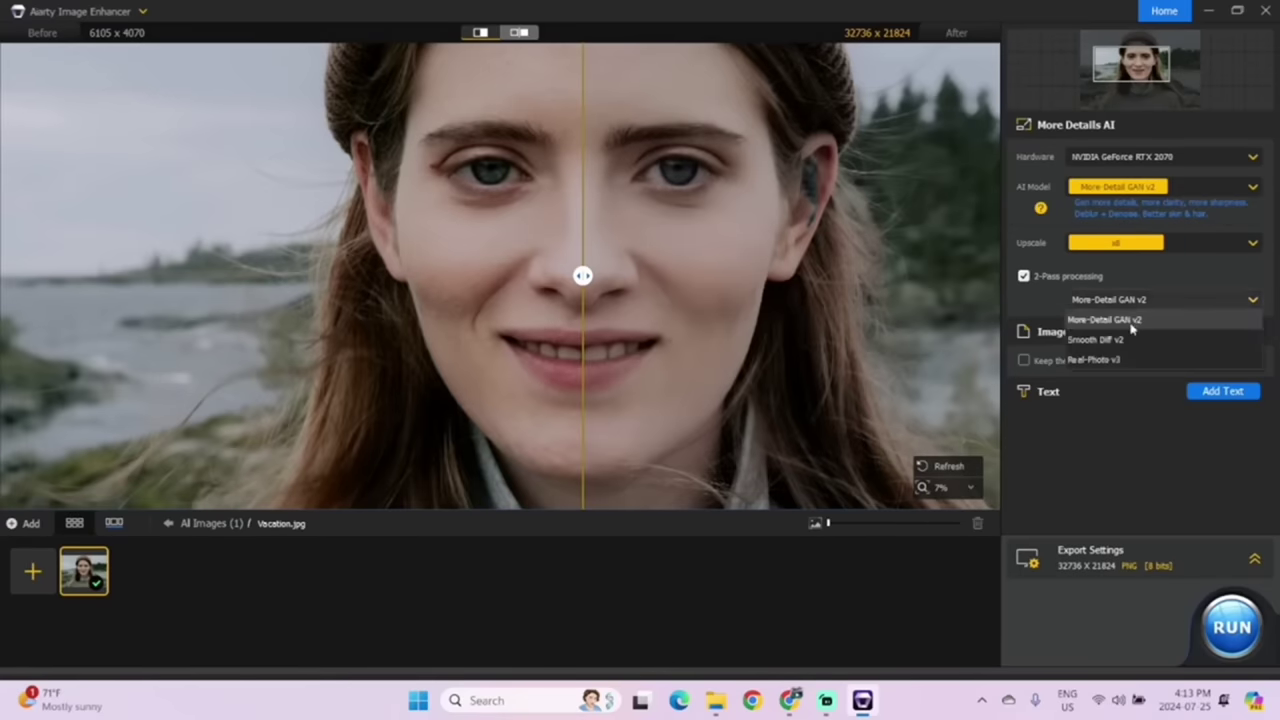
pyautogui.click(1146, 322)
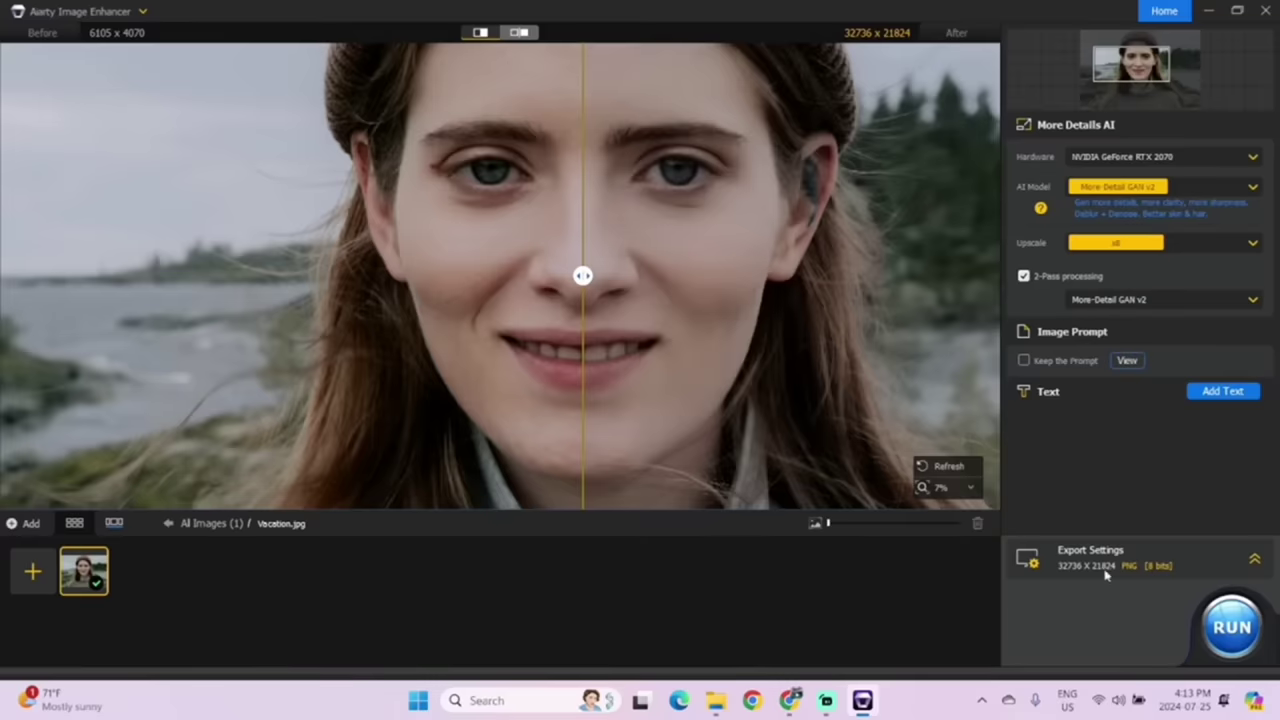
# Start exporting Vacation_moreDetail_max_32736x21824_2pass_moreDetail.png as a 32736 x 21824 PNG.
pyautogui.click(1238, 636)
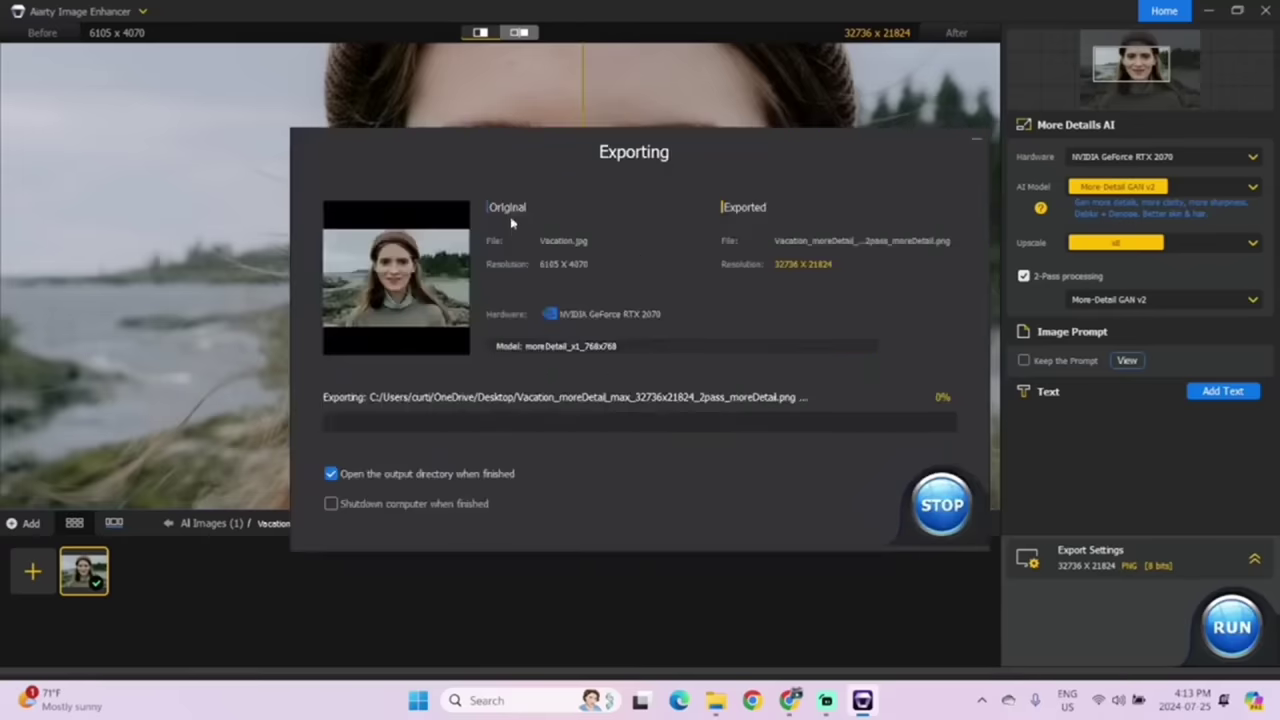